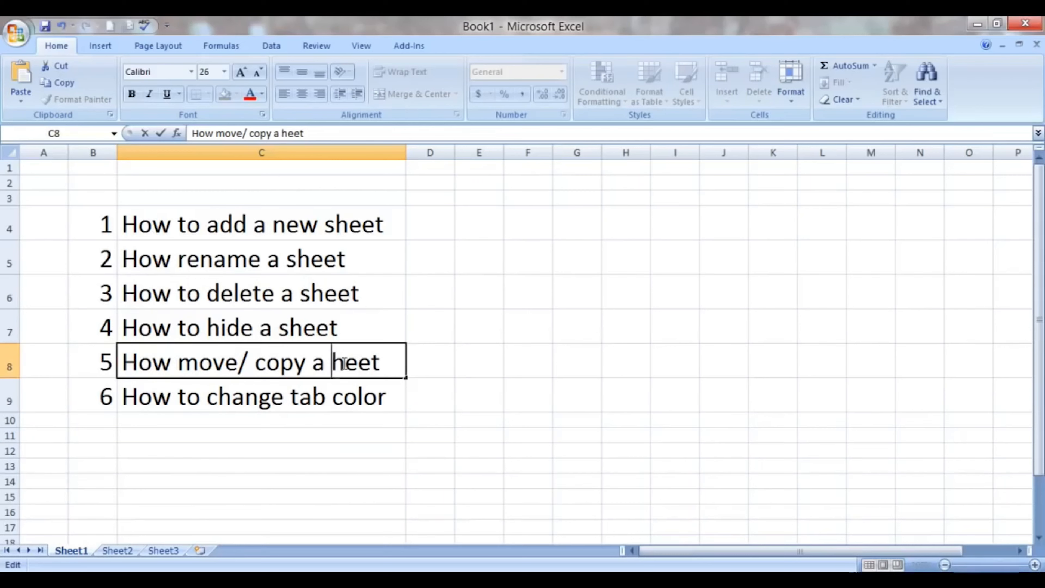
- Complete item 5 as "How move/ copy a sheet" and change item 4 to "How to hide/unhide a sheet"
left_click(295, 482)
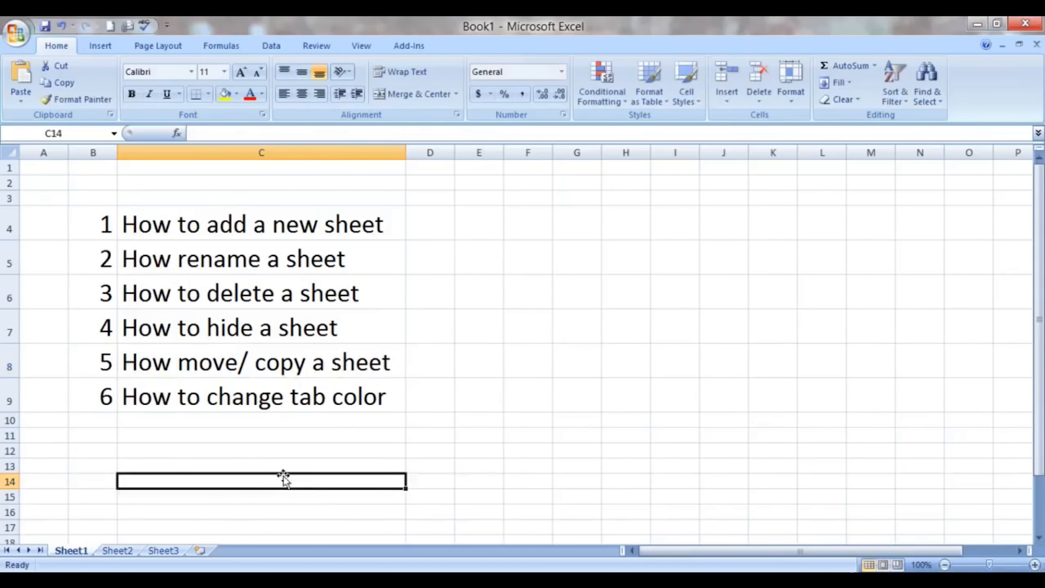
left_click(257, 329)
double_click(257, 329)
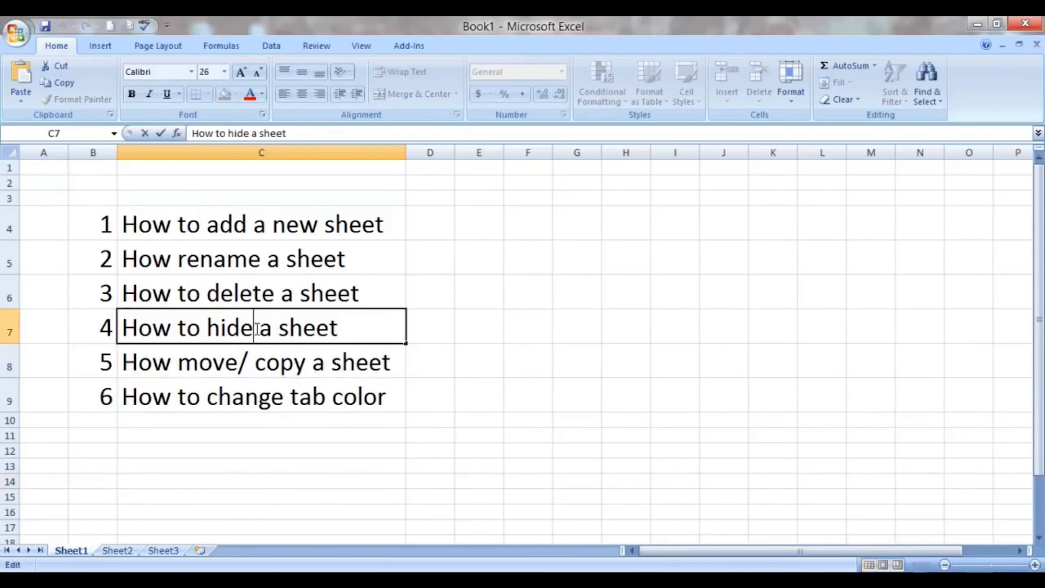
type("/unhide")
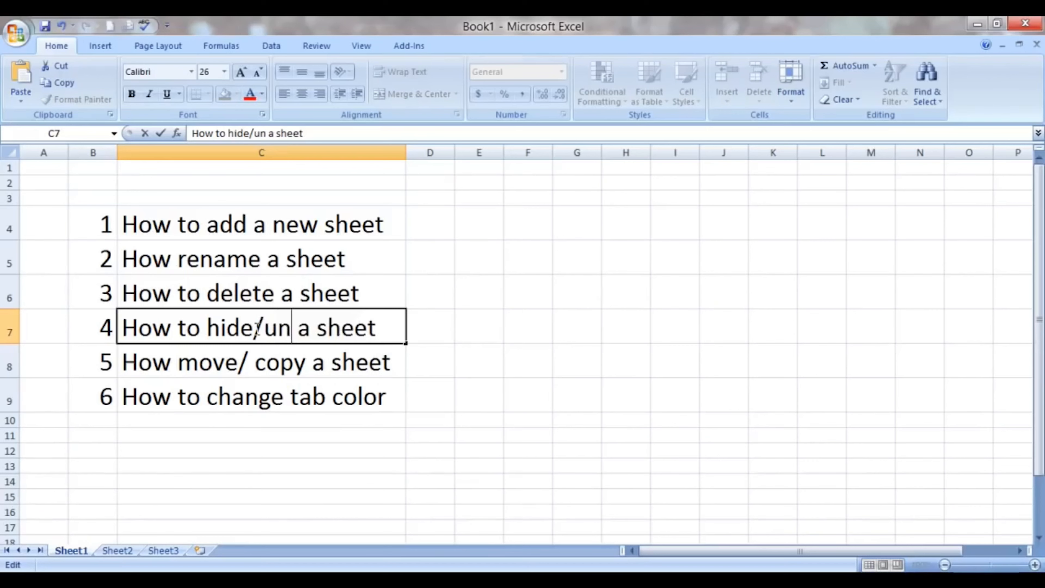
left_click(417, 432)
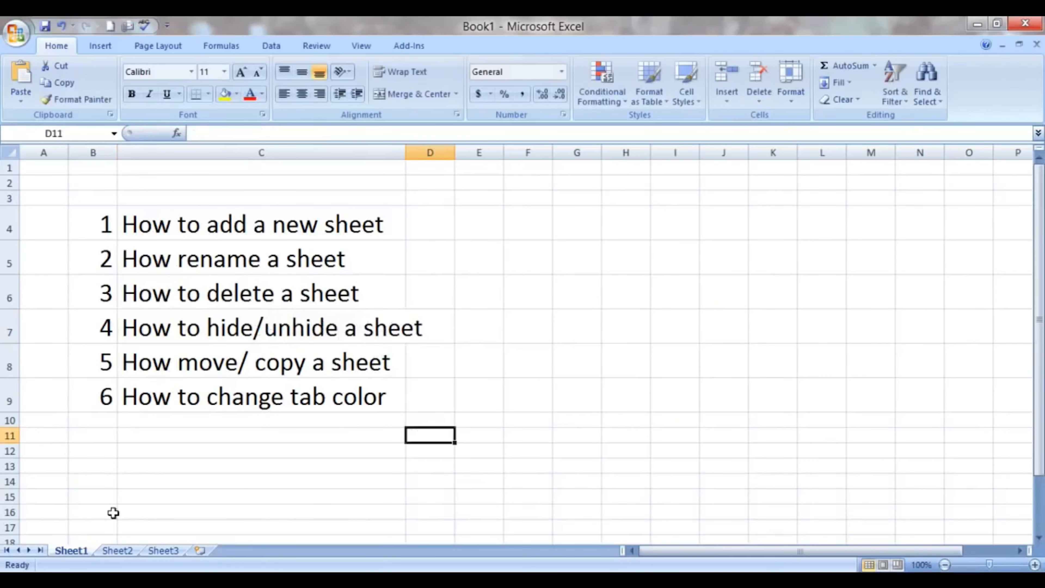
- Look through Sheet1, Sheet2 and Sheet3 in turn and return to Sheet1
left_click(114, 552)
left_click(81, 551)
left_click(117, 551)
left_click(162, 550)
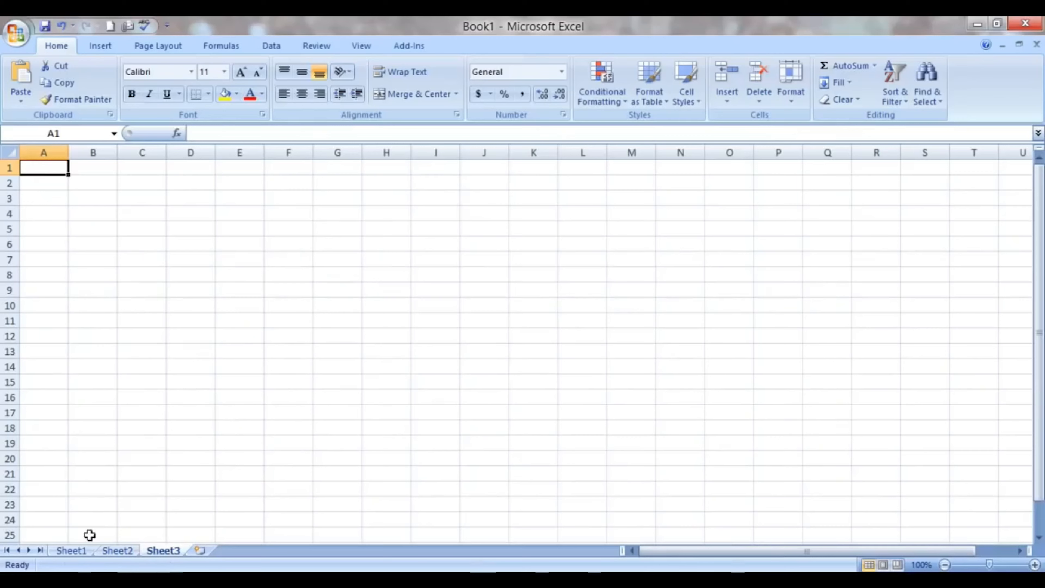
left_click(117, 551)
left_click(78, 551)
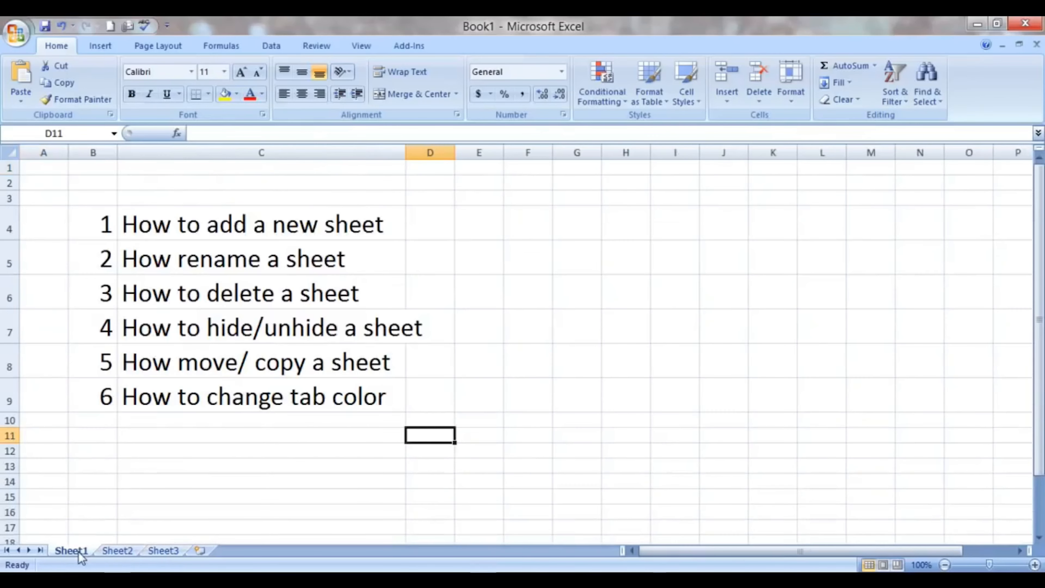
left_click(118, 552)
left_click(78, 551)
left_click(111, 552)
left_click(156, 552)
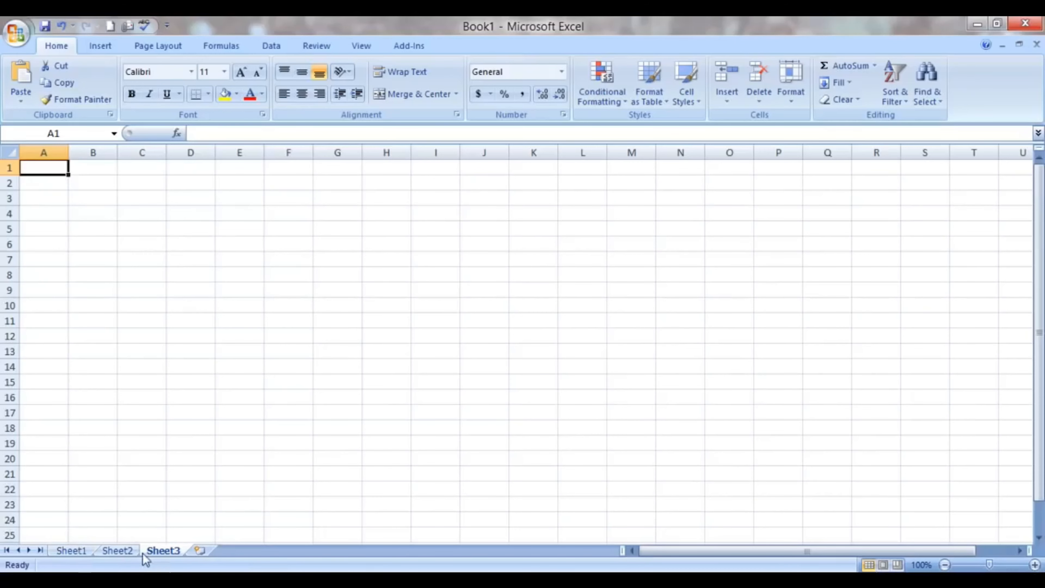
left_click(67, 547)
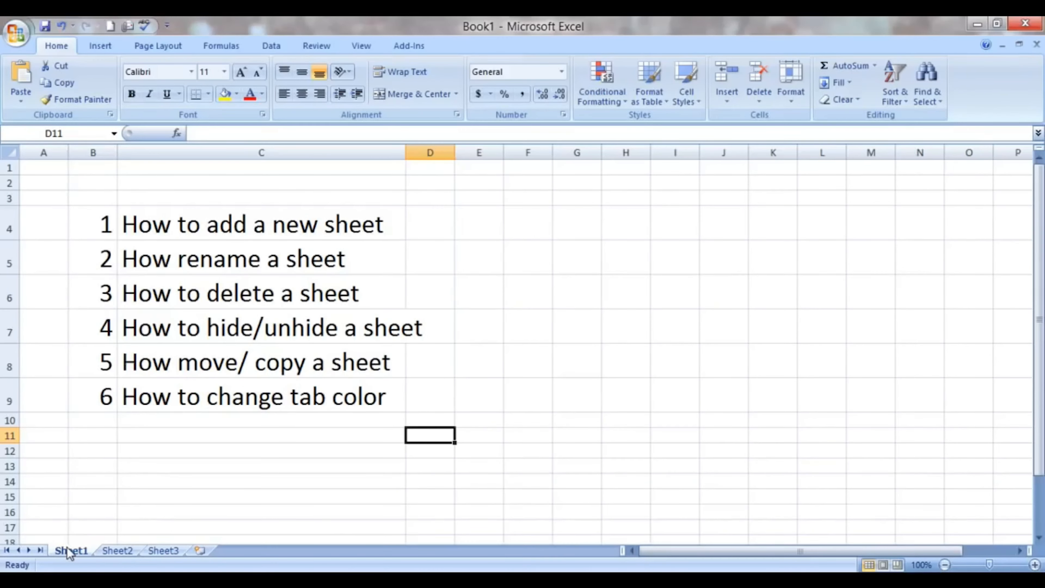
- Add two new worksheets after Sheet3 and insert a third one in front of the last sheet
left_click(200, 550)
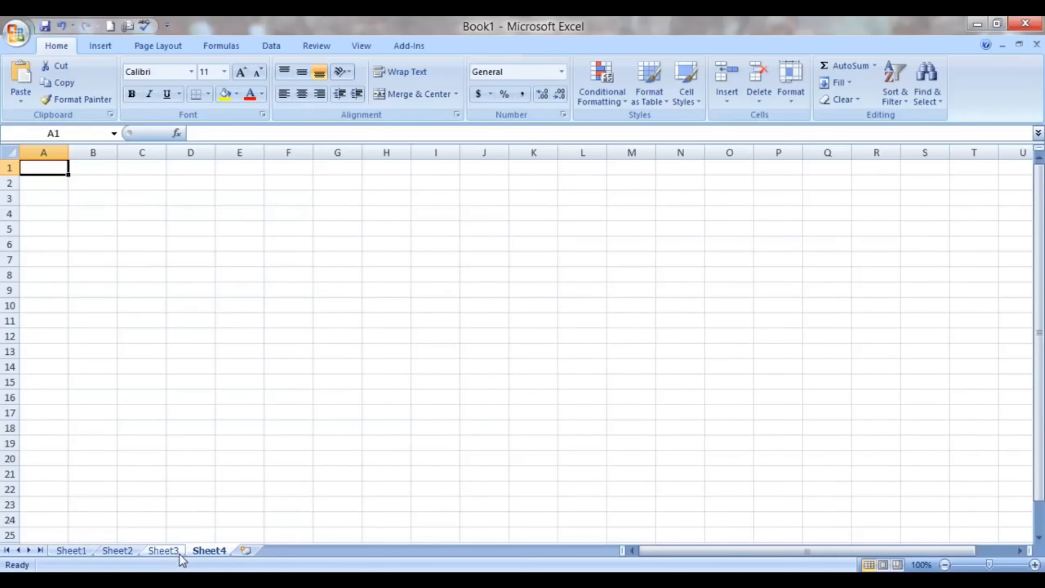
left_click(246, 551)
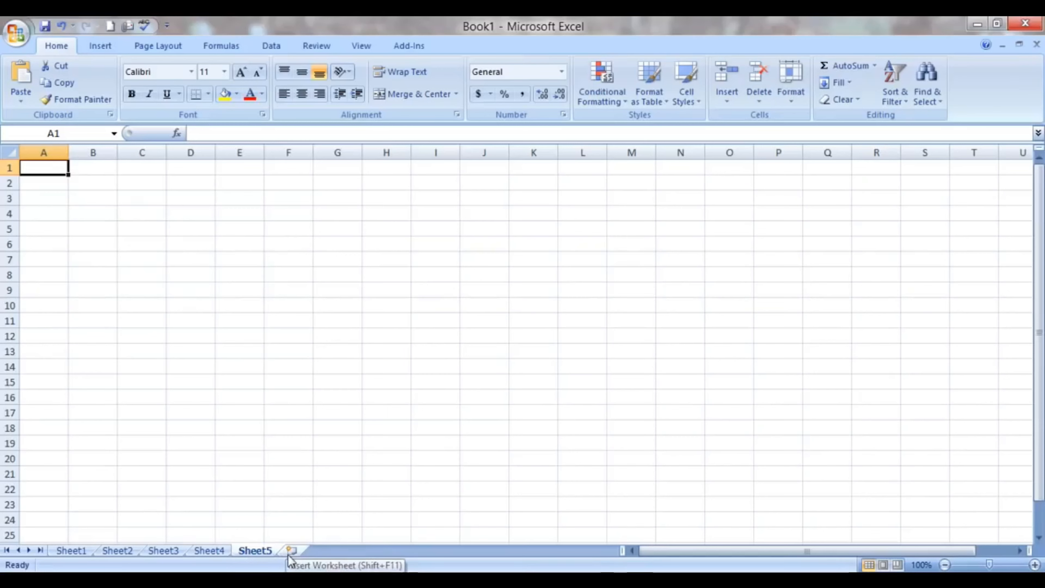
key("shift+F11")
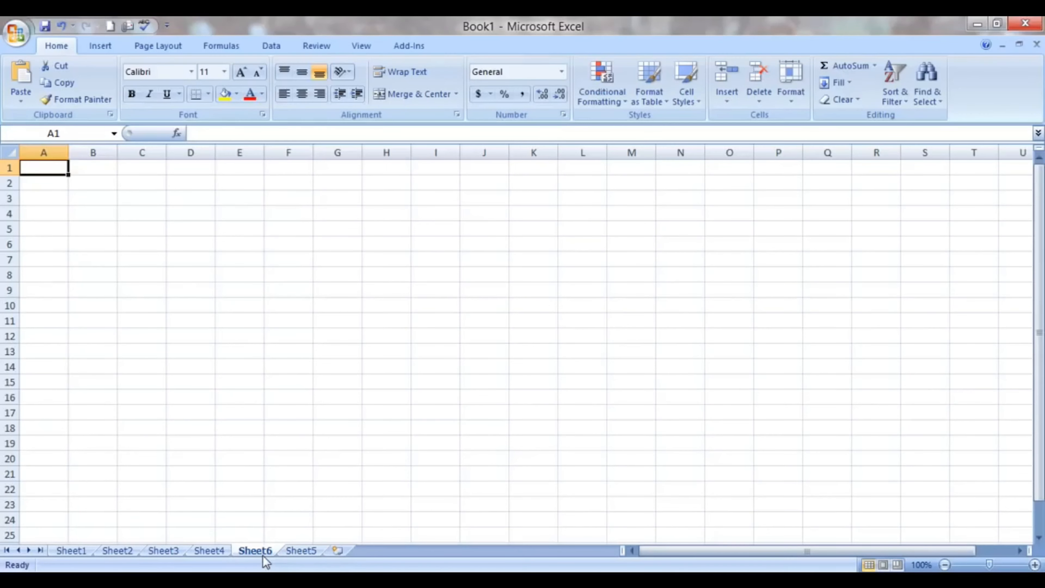
- Insert another worksheet before Sheet6 with the Insert Sheet command
left_click(101, 46)
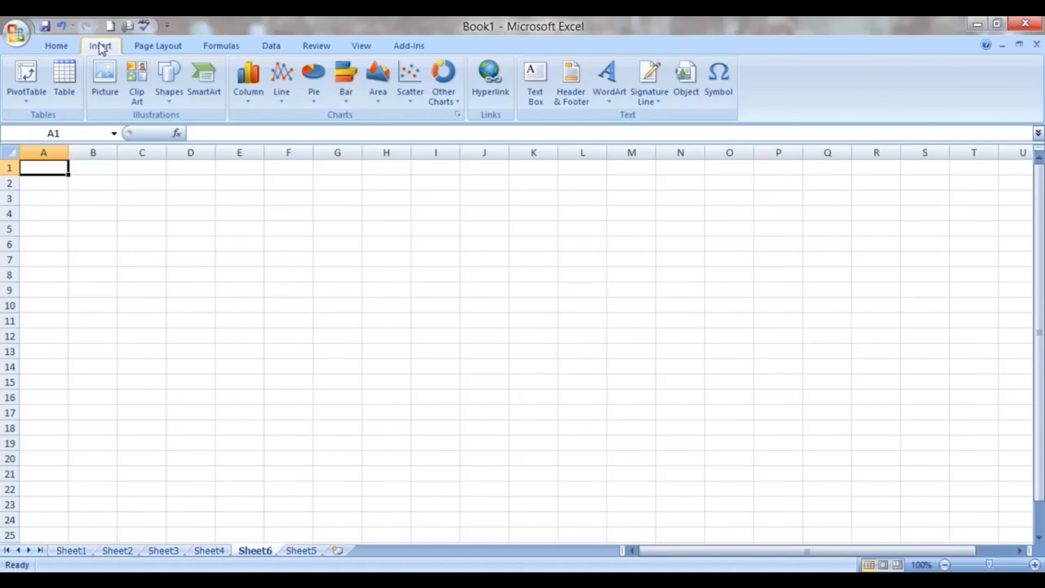
left_click(57, 46)
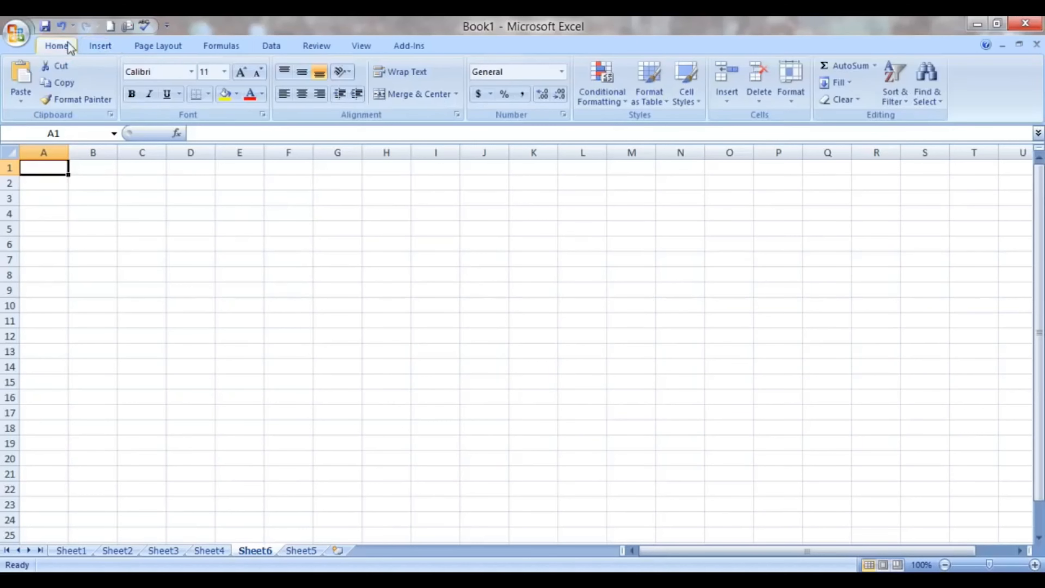
left_click(727, 100)
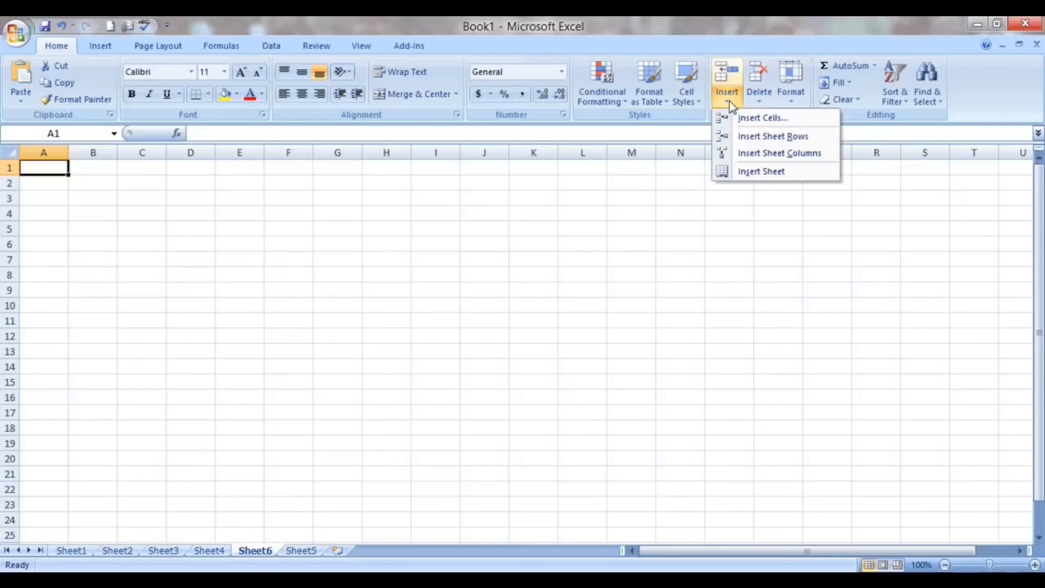
left_click(752, 172)
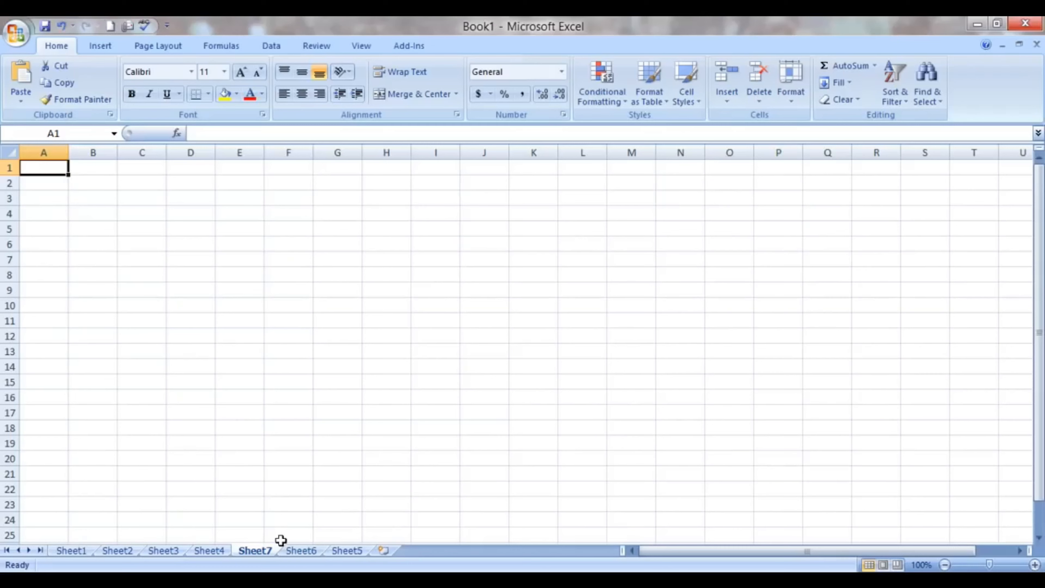
- Insert a blank sheet between Sheet7 and Sheet6, choosing the general Worksheet type
right_click(345, 552)
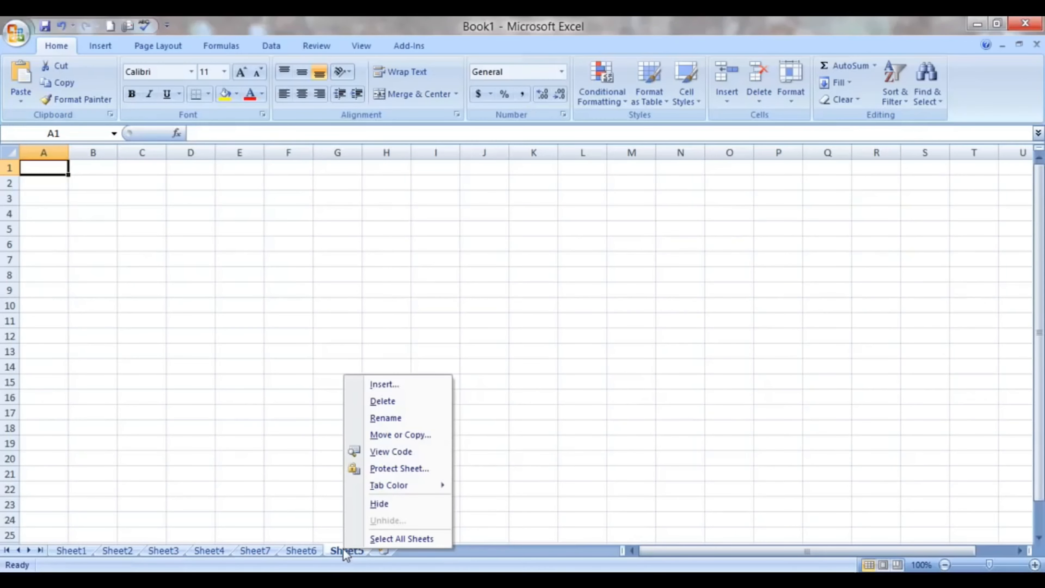
left_click(302, 551)
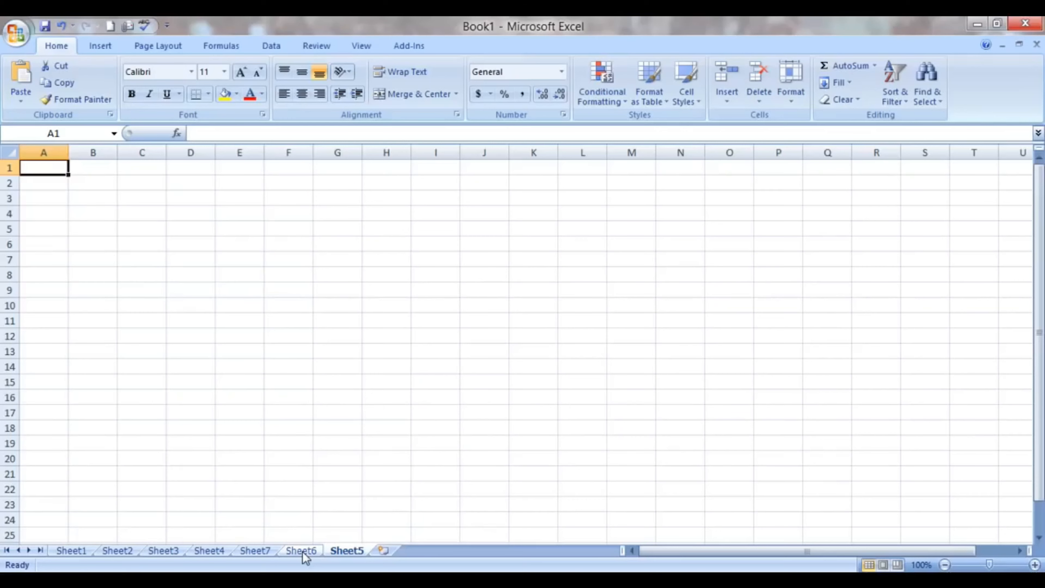
right_click(302, 551)
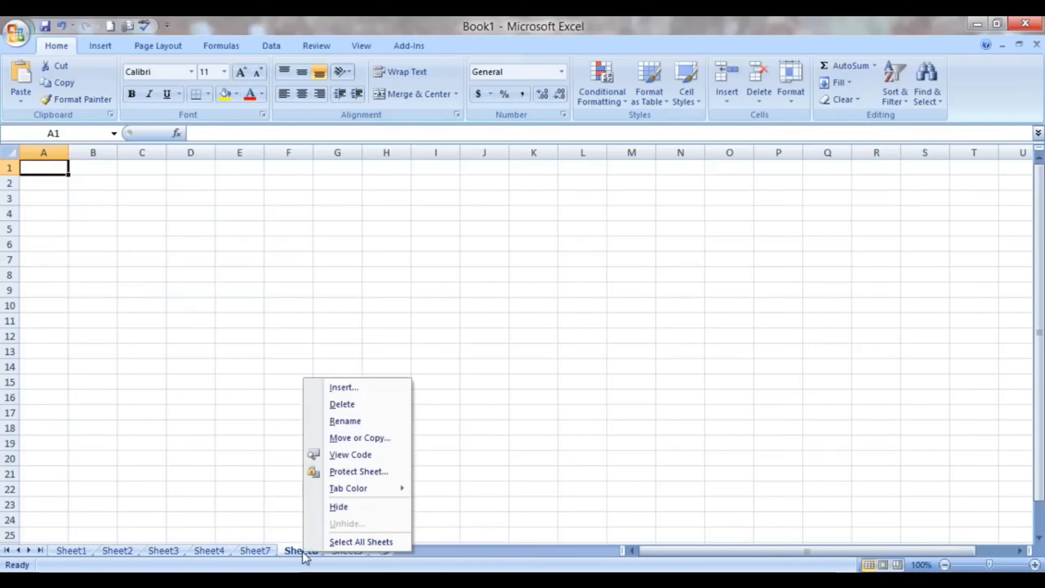
left_click(344, 388)
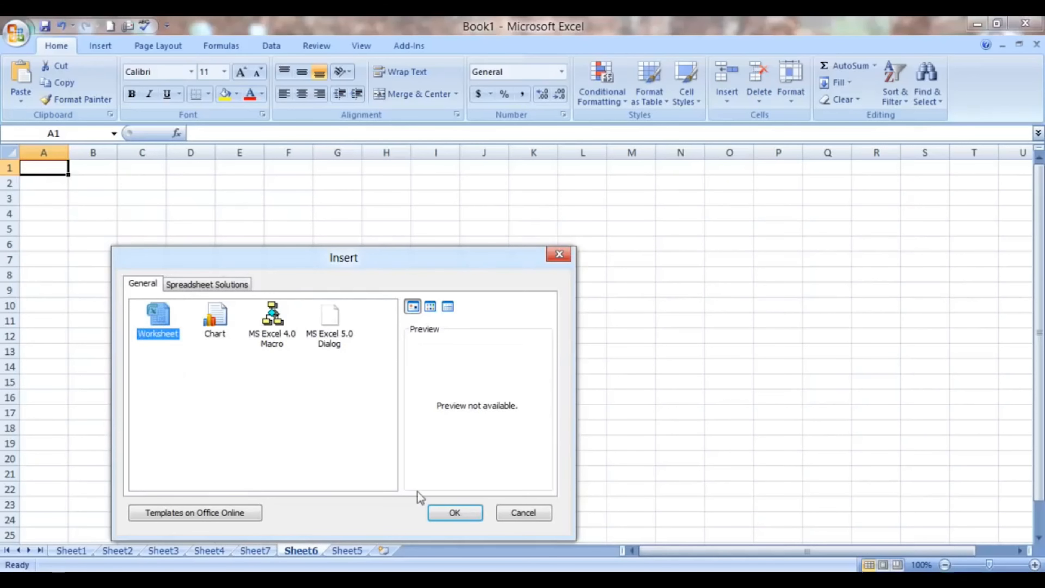
left_click(460, 515)
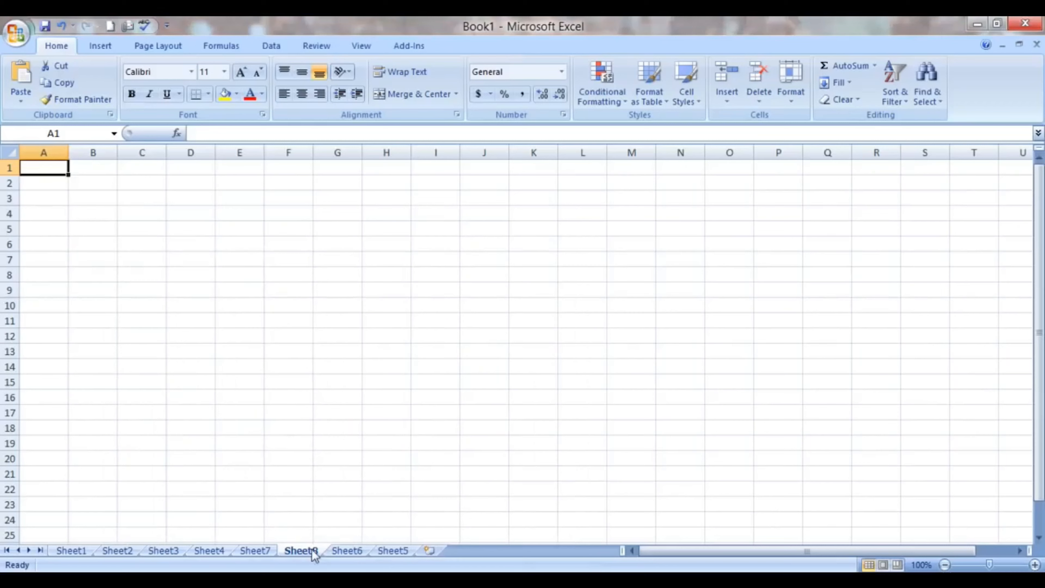
- Return to the topic list on Sheet1 and rename that sheet as myelesson
left_click(80, 553)
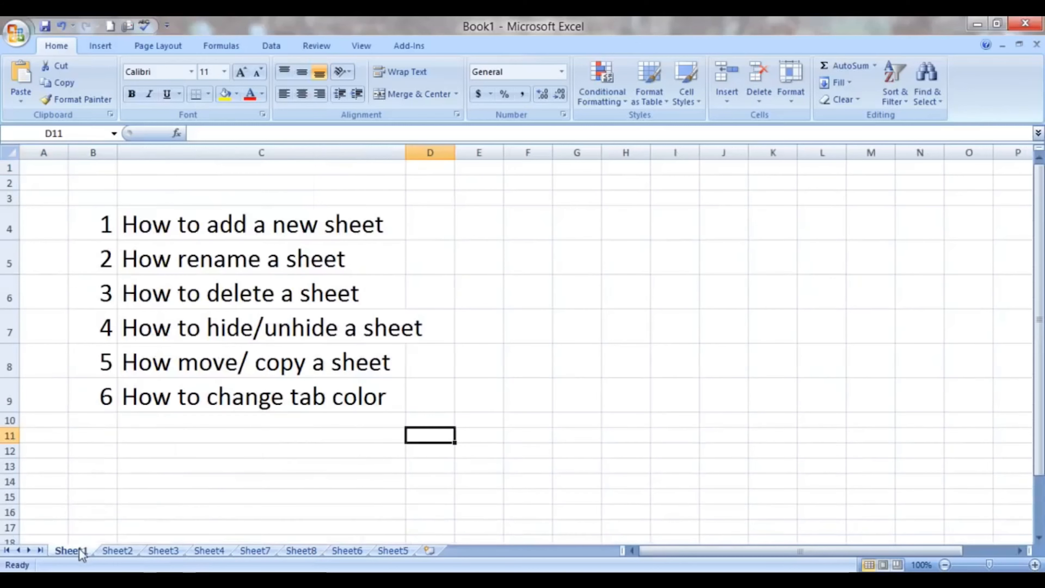
left_click(173, 260)
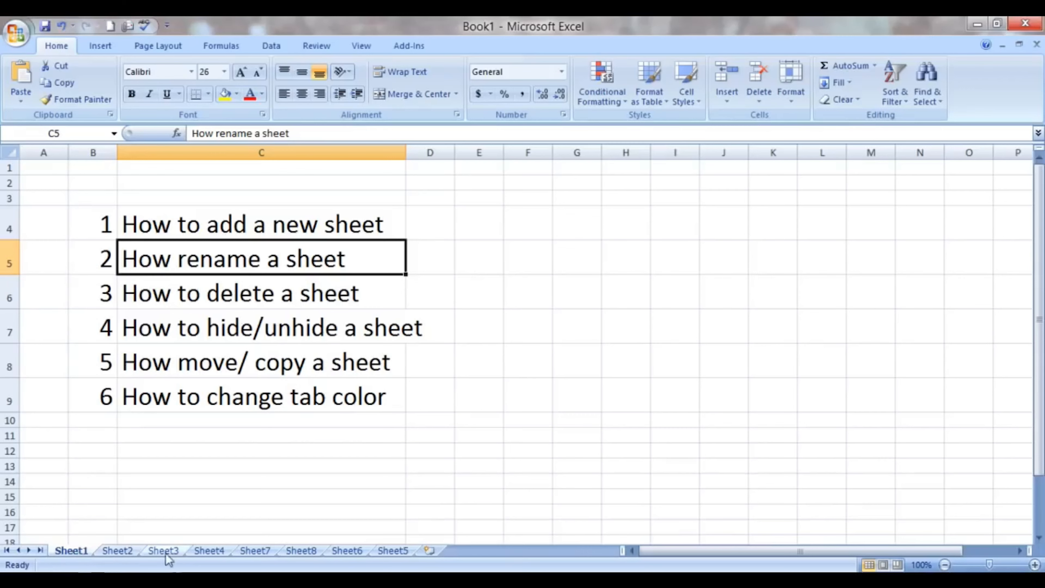
double_click(82, 552)
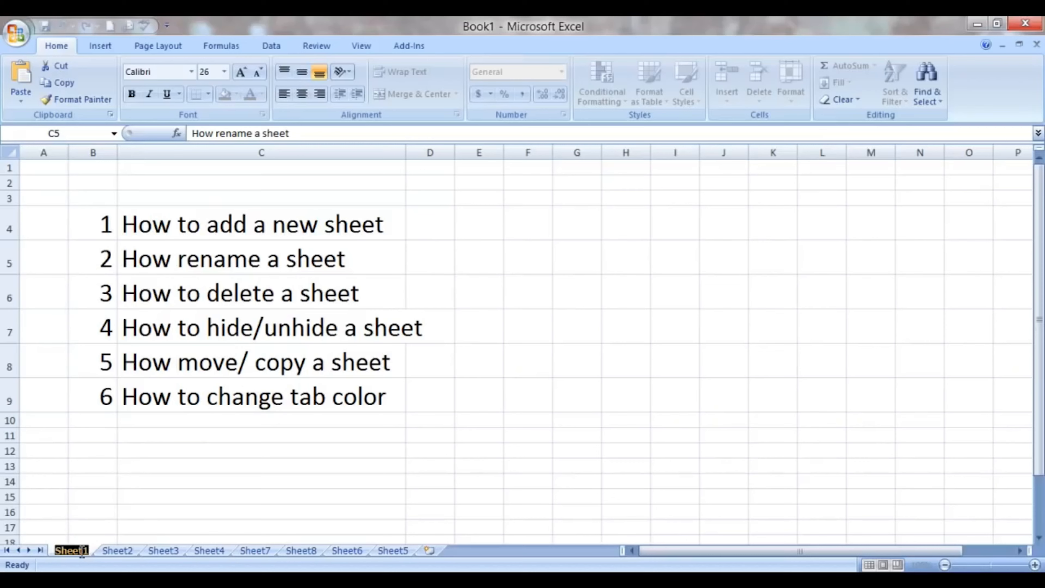
type("myeles")
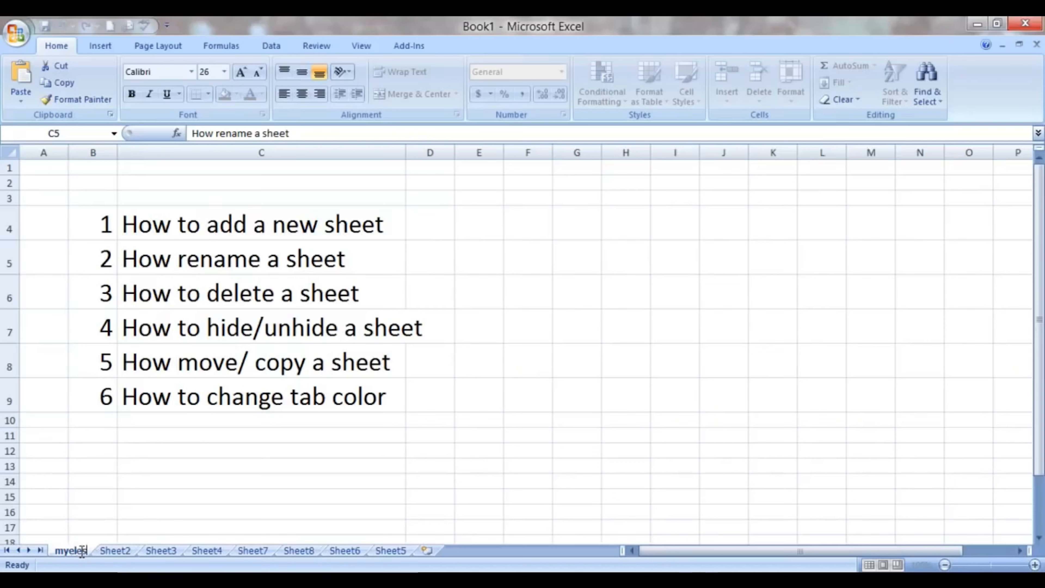
type("son")
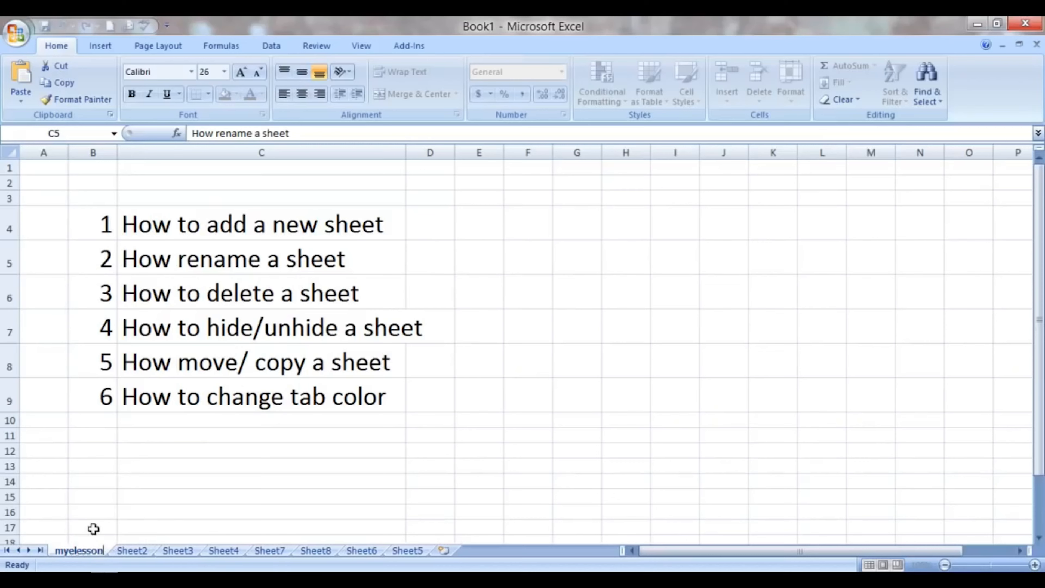
left_click(173, 496)
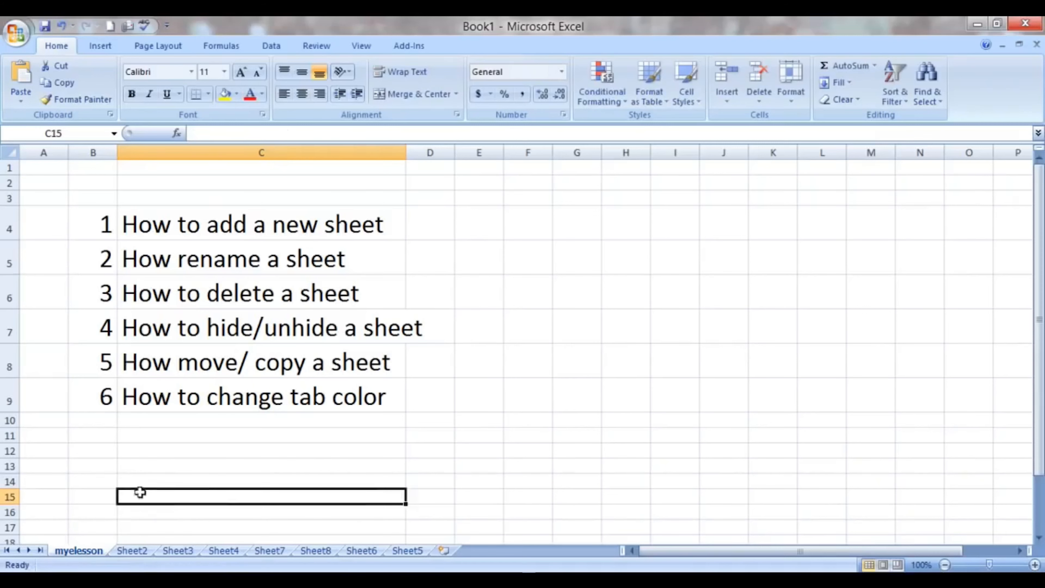
left_click(153, 472)
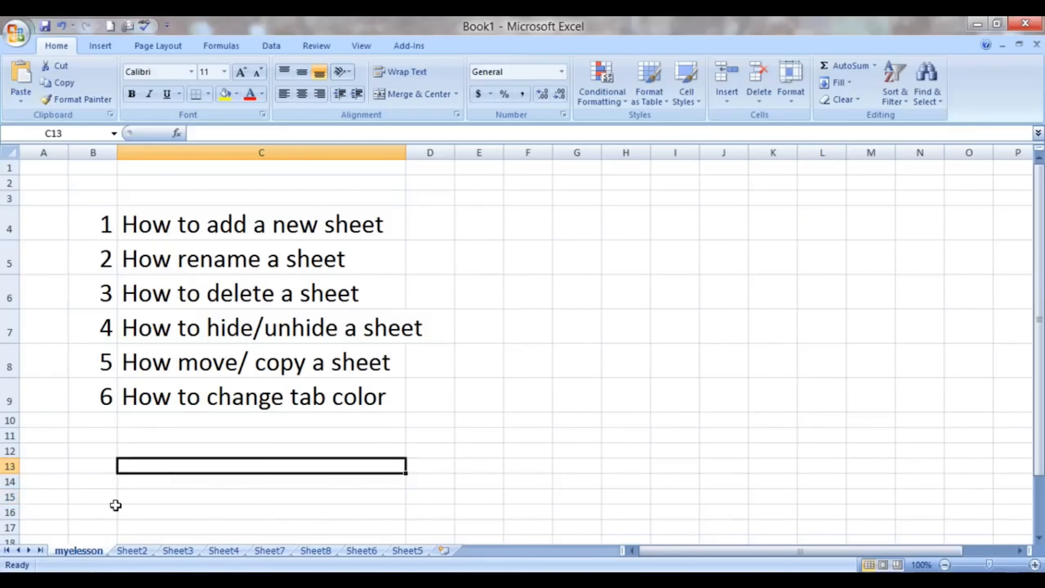
- Rename Sheet2 as Excelmadeeasy using the Rename command
left_click(132, 554)
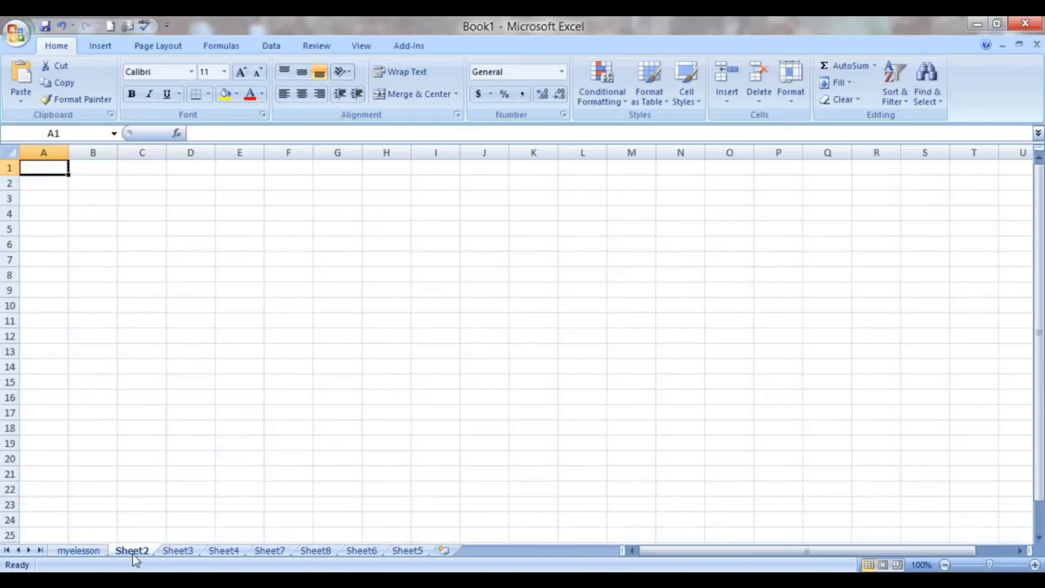
right_click(132, 553)
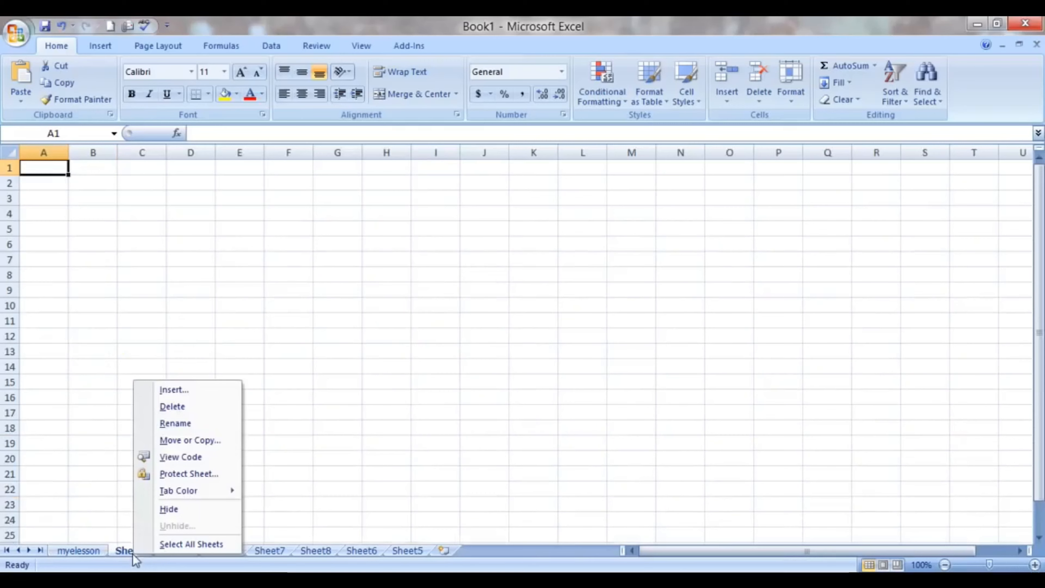
left_click(179, 424)
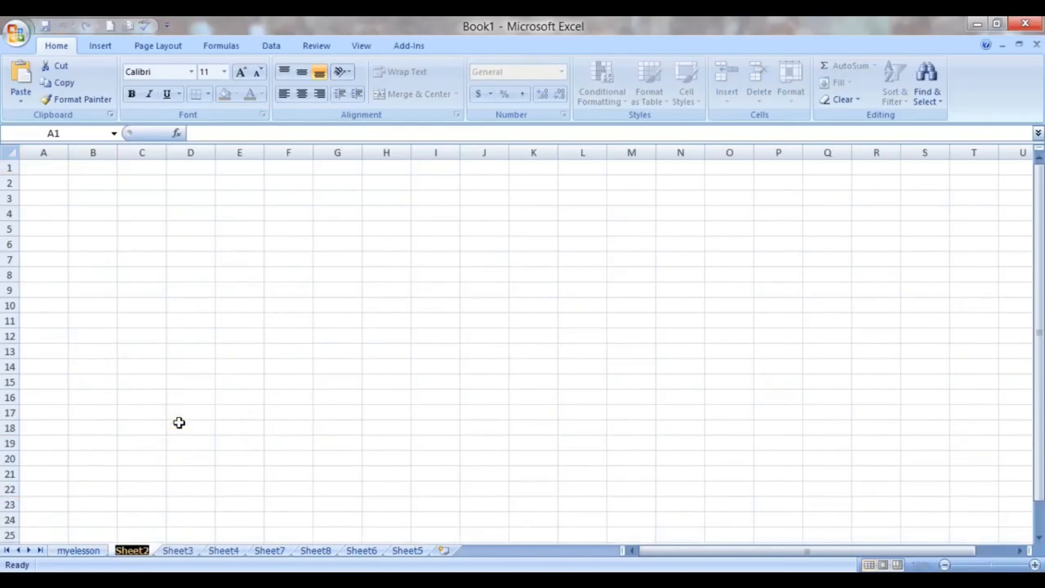
type("Ex")
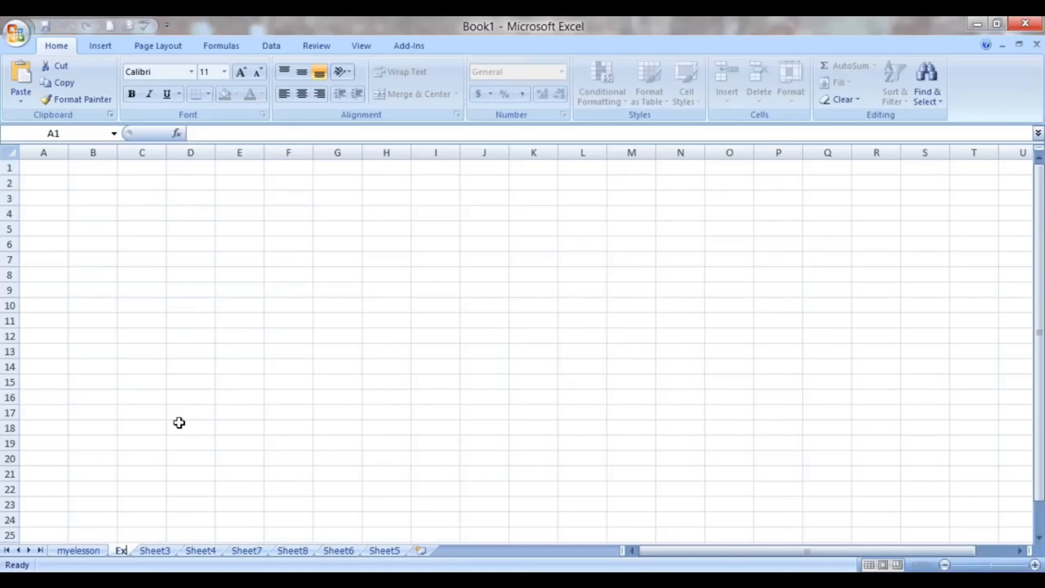
type("celmadeeasy")
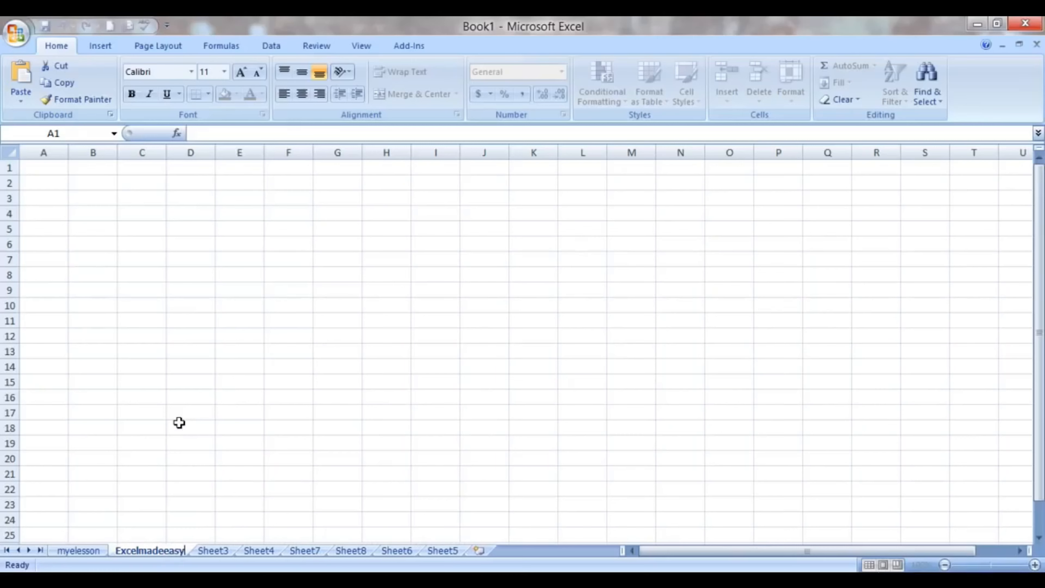
left_click(200, 453)
left_click(200, 453)
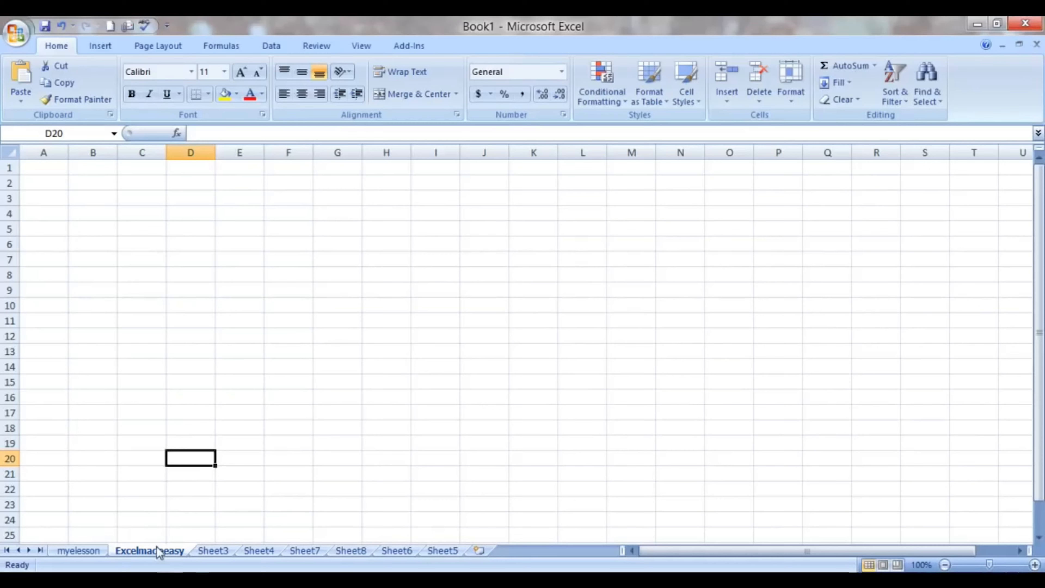
left_click(732, 103)
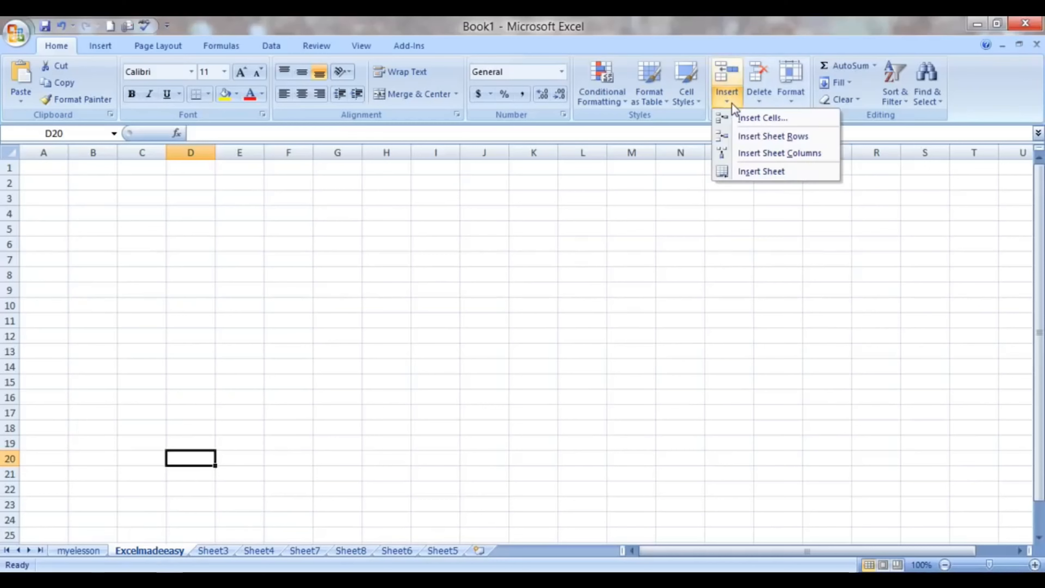
left_click(792, 100)
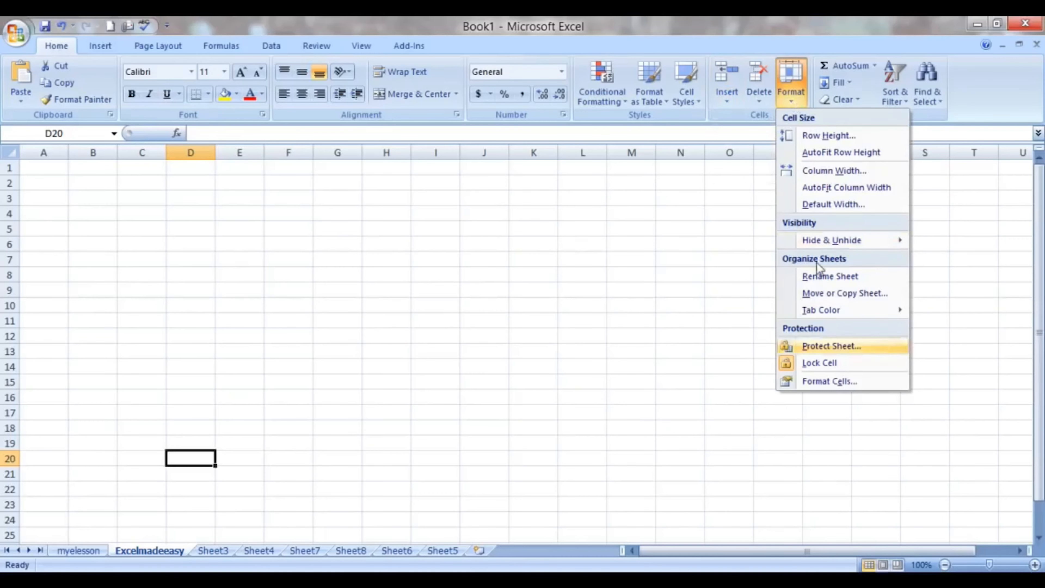
left_click(831, 279)
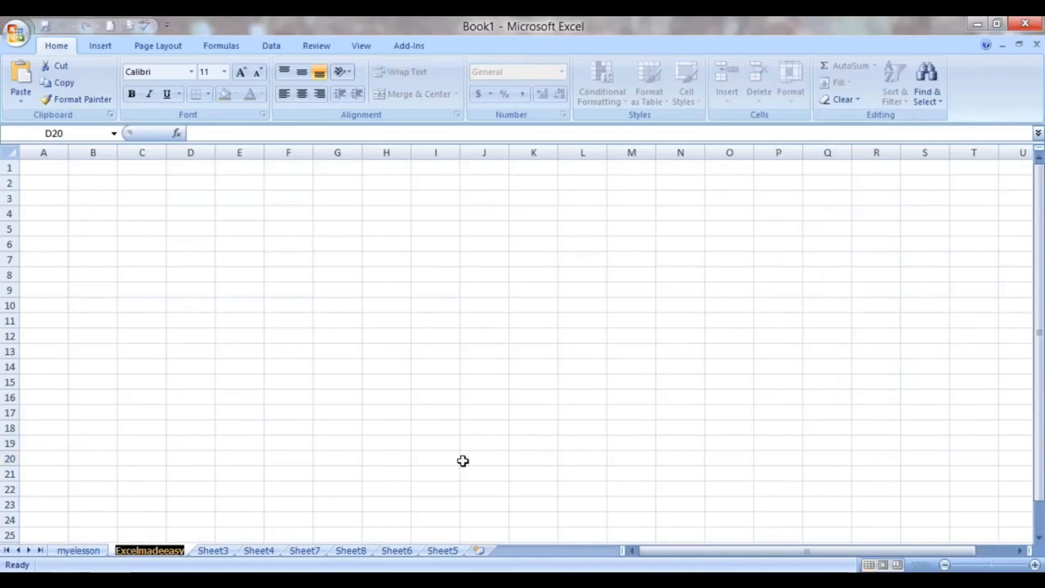
key("Return")
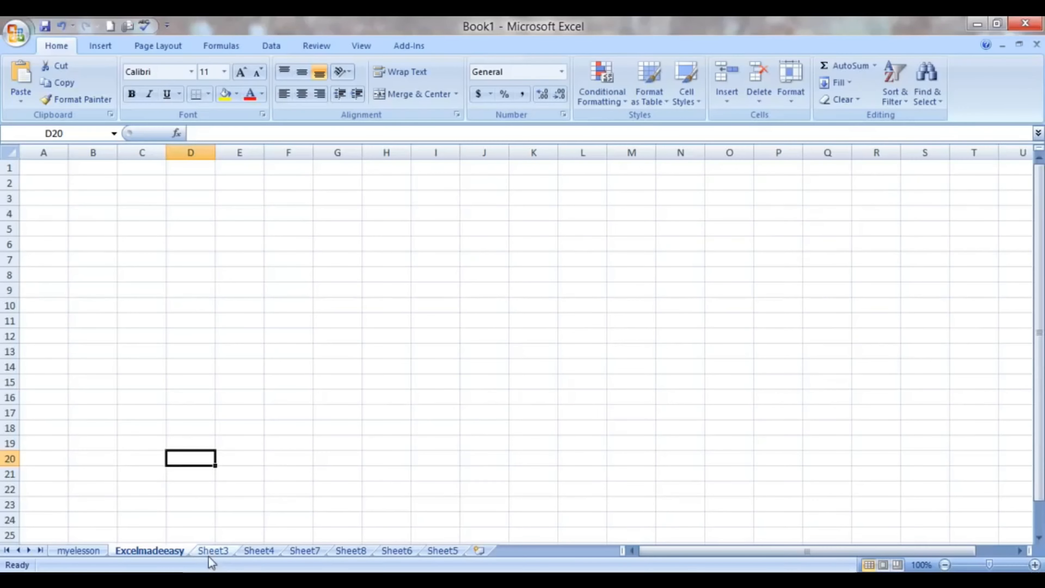
- Rename Sheet3 as Guru using the Rename Sheet command
left_click(209, 551)
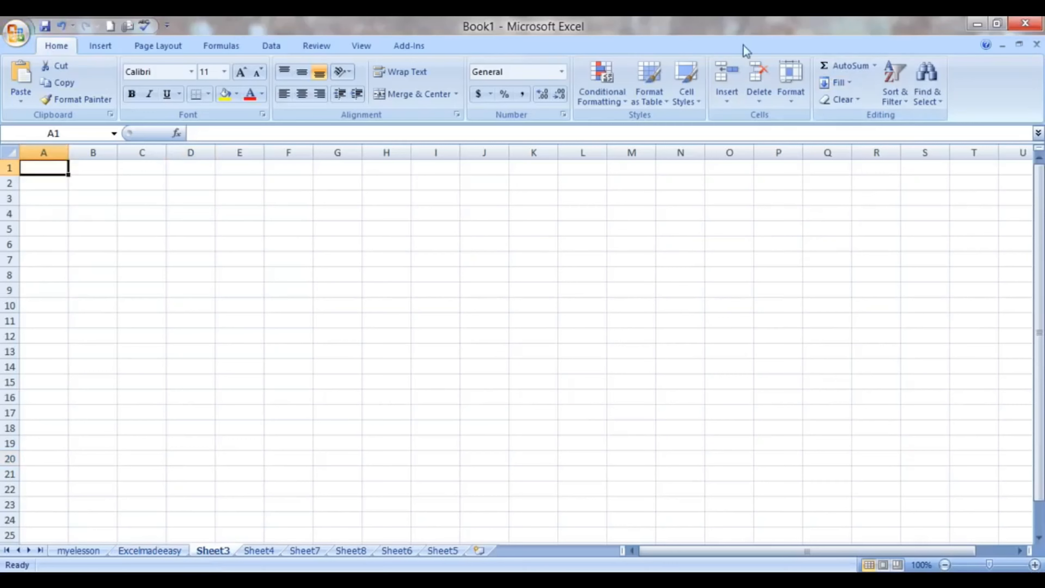
left_click(790, 82)
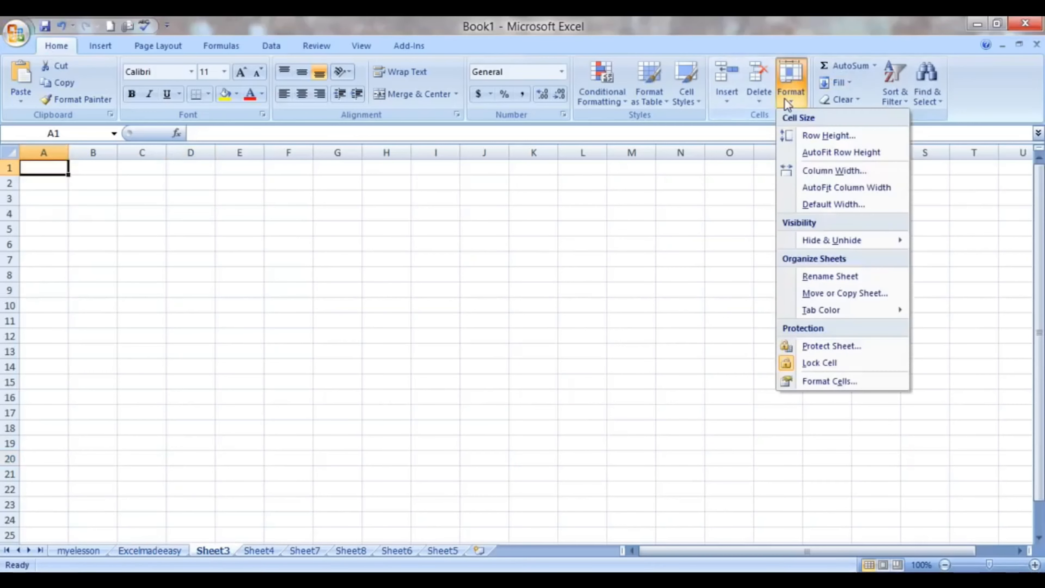
left_click(821, 276)
type("Guru")
key("Return")
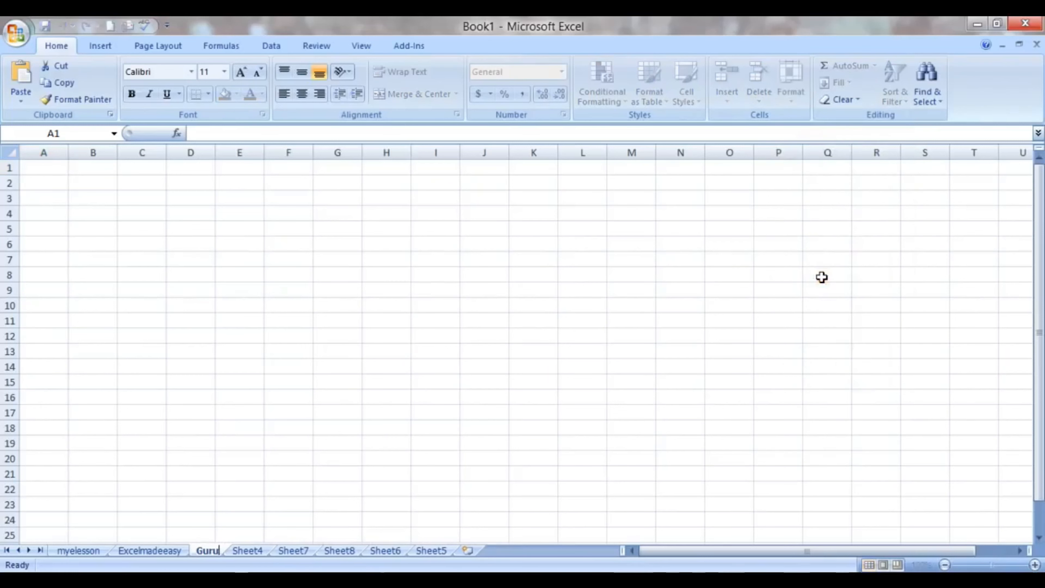
left_click(563, 362)
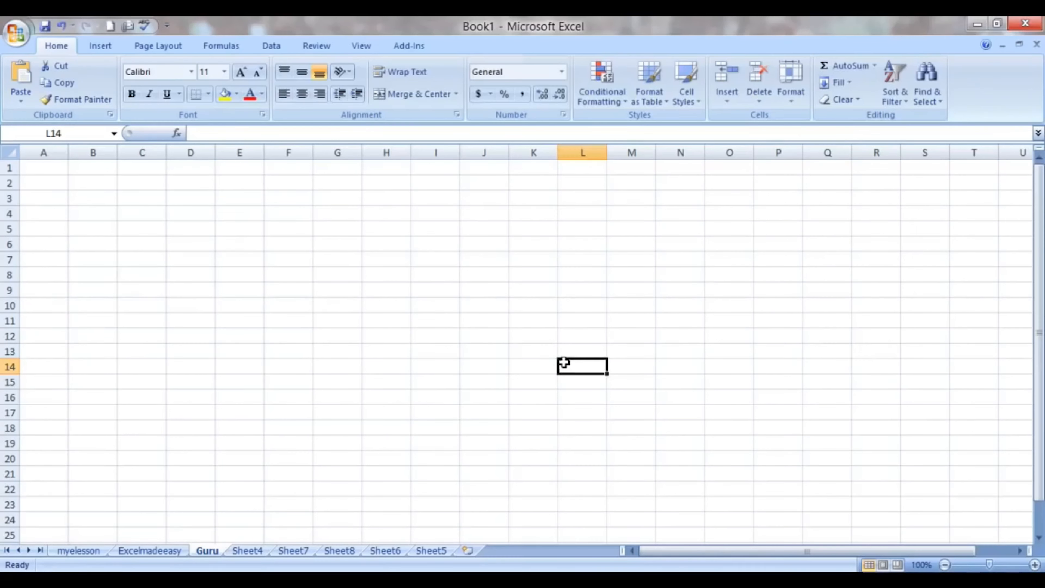
- Select the delete-a-sheet topic on the myelesson sheet, and delete Sheet7
left_click(98, 551)
left_click(236, 293)
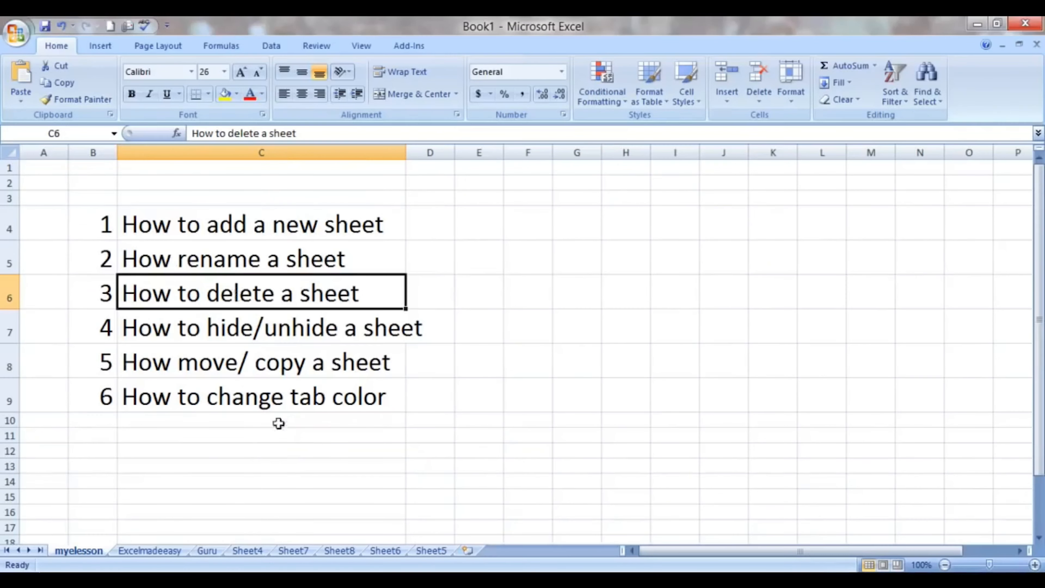
left_click(295, 550)
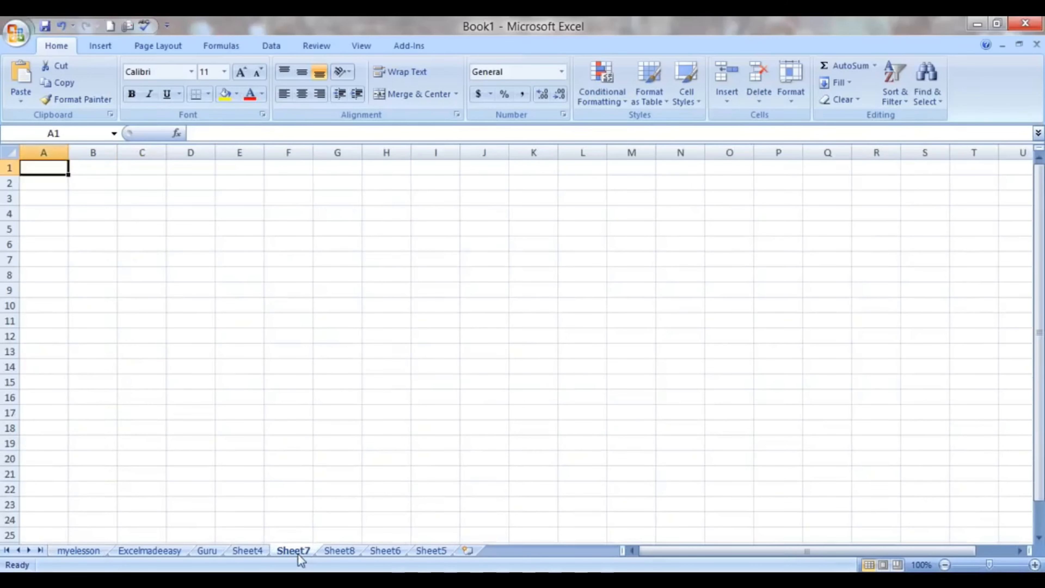
right_click(300, 555)
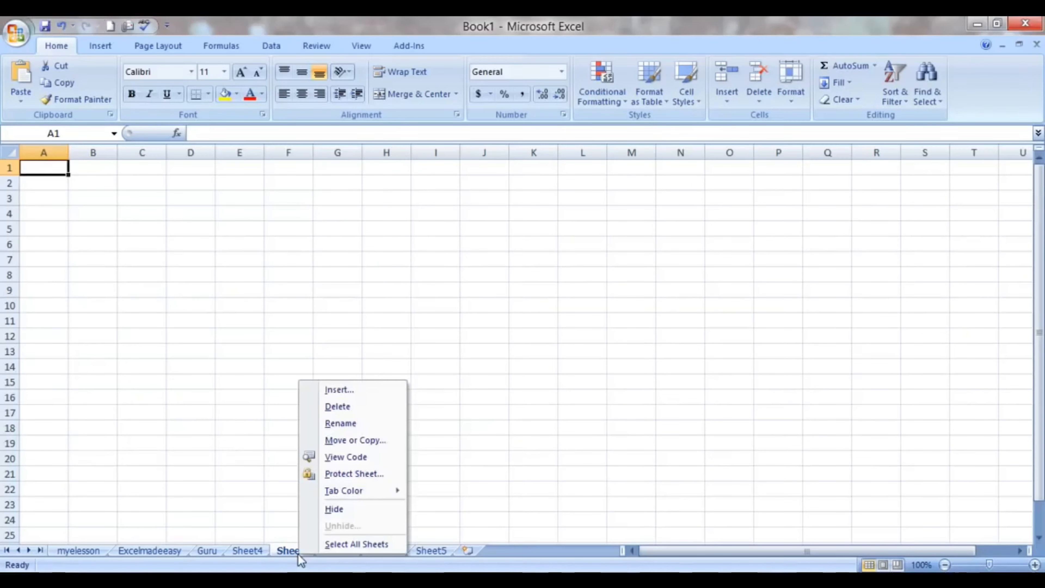
left_click(340, 407)
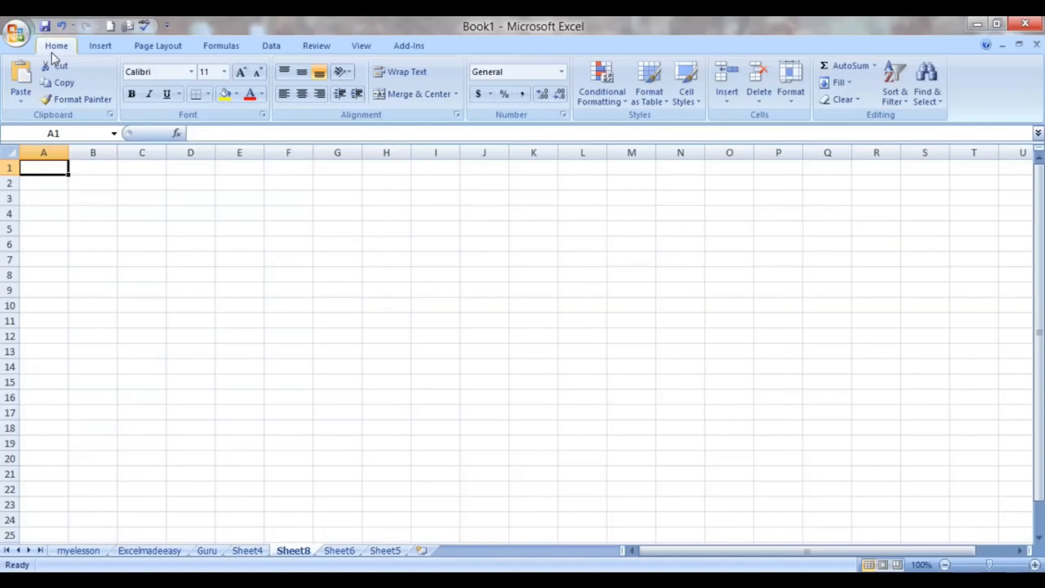
- Delete Sheet8 using the Delete Sheet command
left_click(760, 95)
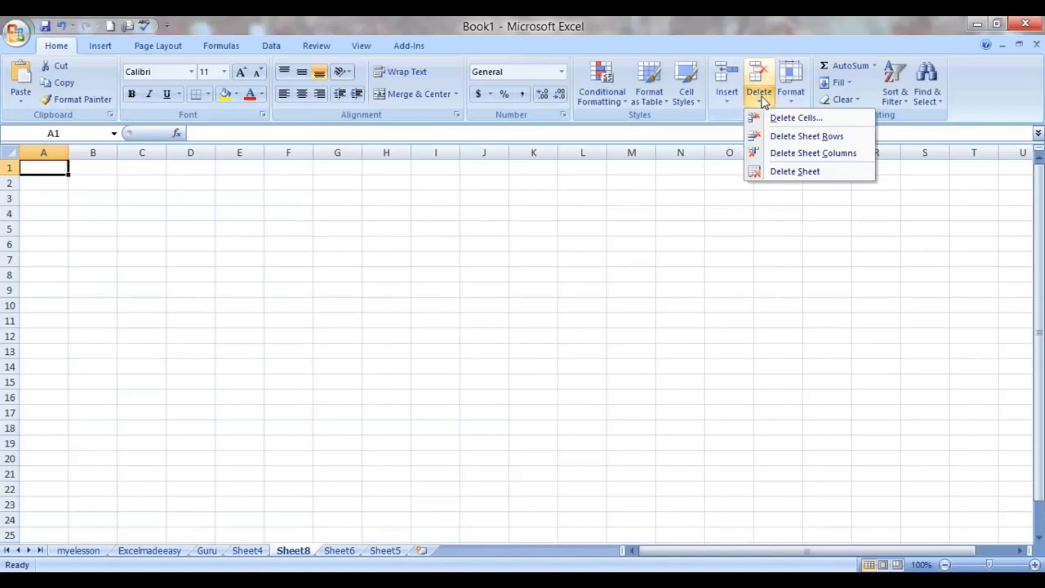
left_click(790, 172)
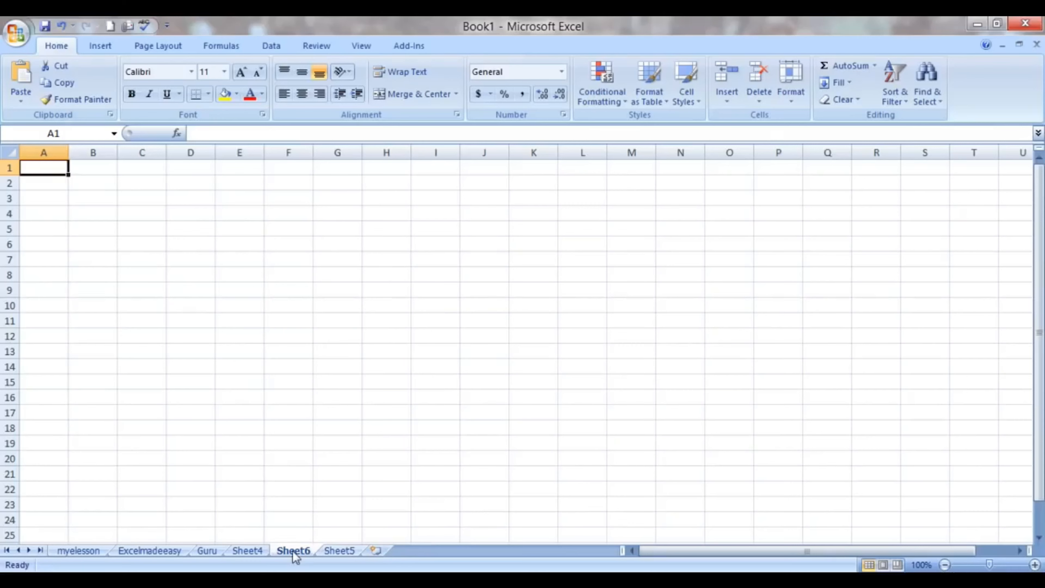
left_click(791, 93)
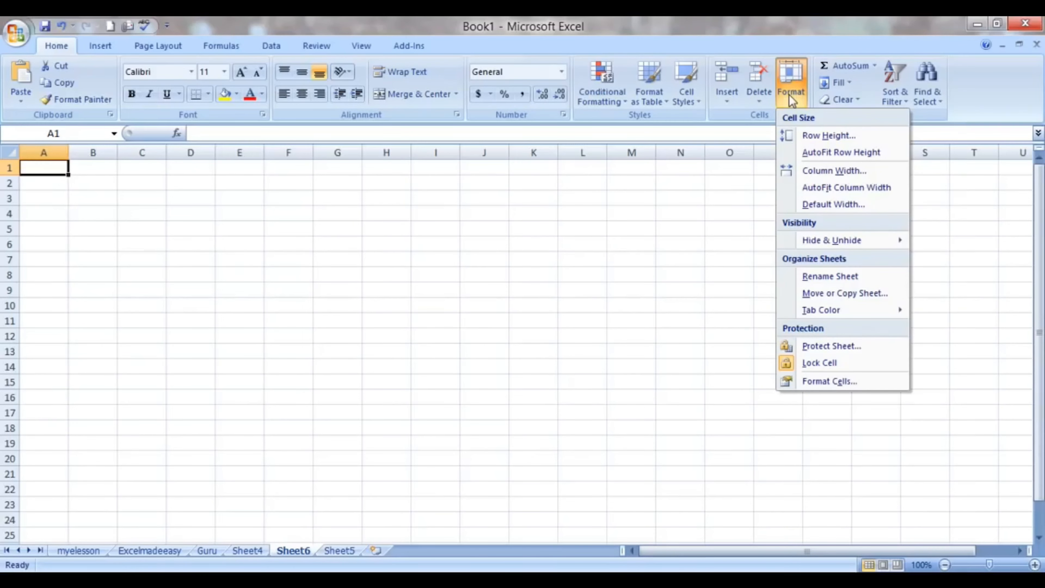
left_click(617, 358)
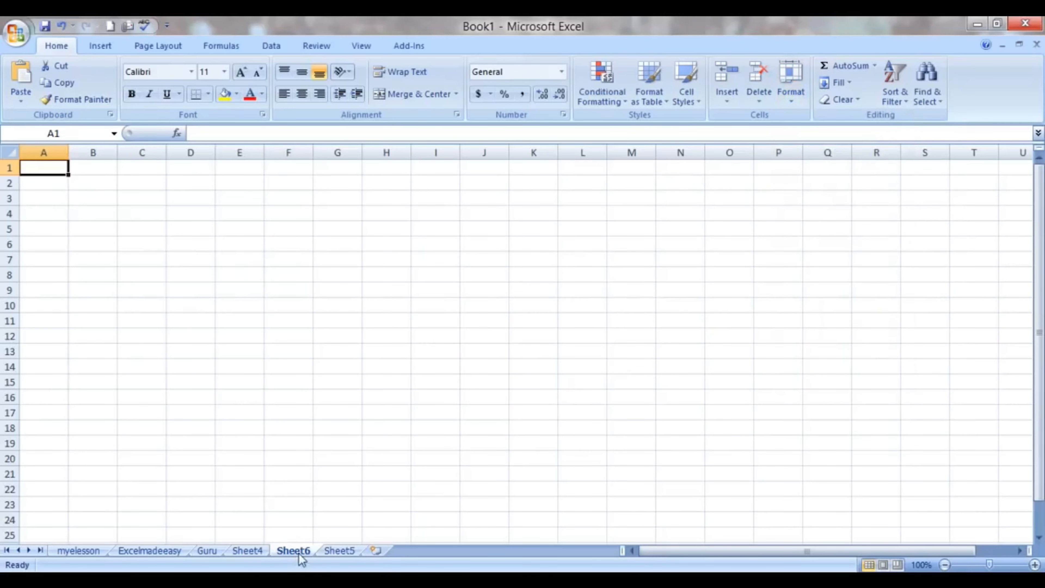
- Select the hide/unhide topic on the myelesson sheet, and hide the Guru and Excelmadeeasy sheets
left_click(78, 550)
left_click(206, 332)
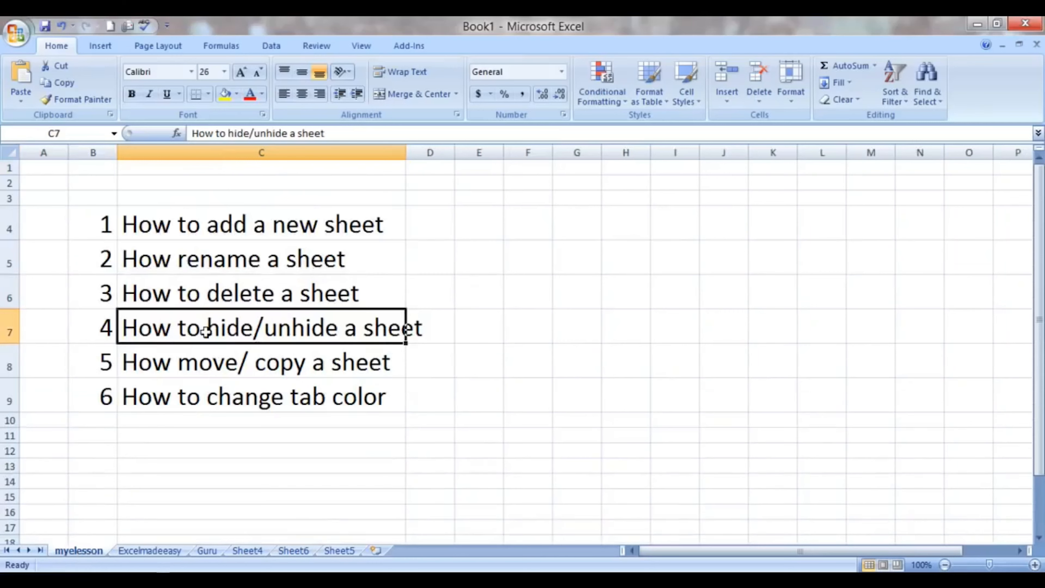
right_click(212, 552)
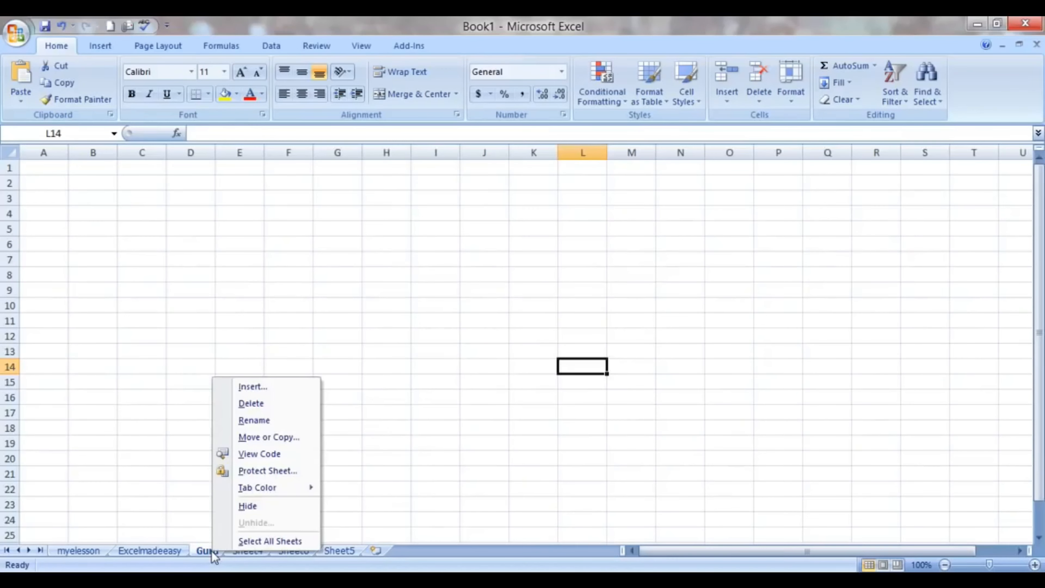
left_click(248, 508)
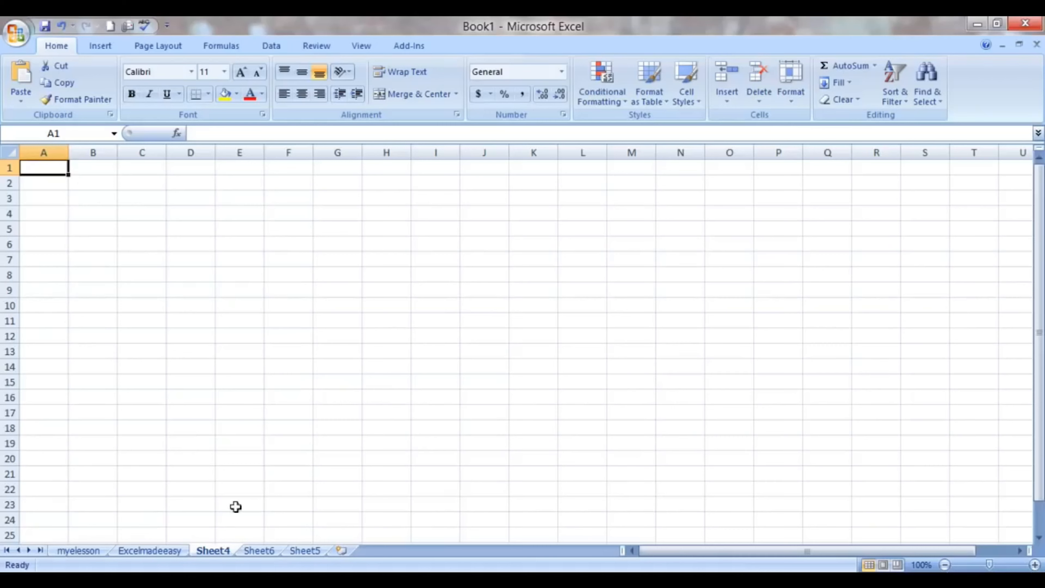
right_click(152, 549)
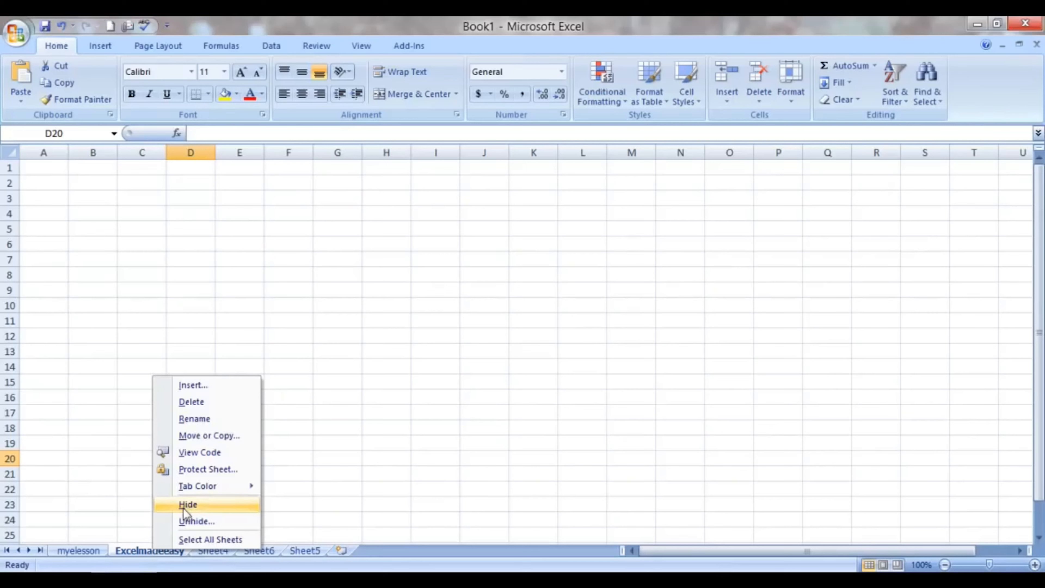
left_click(189, 504)
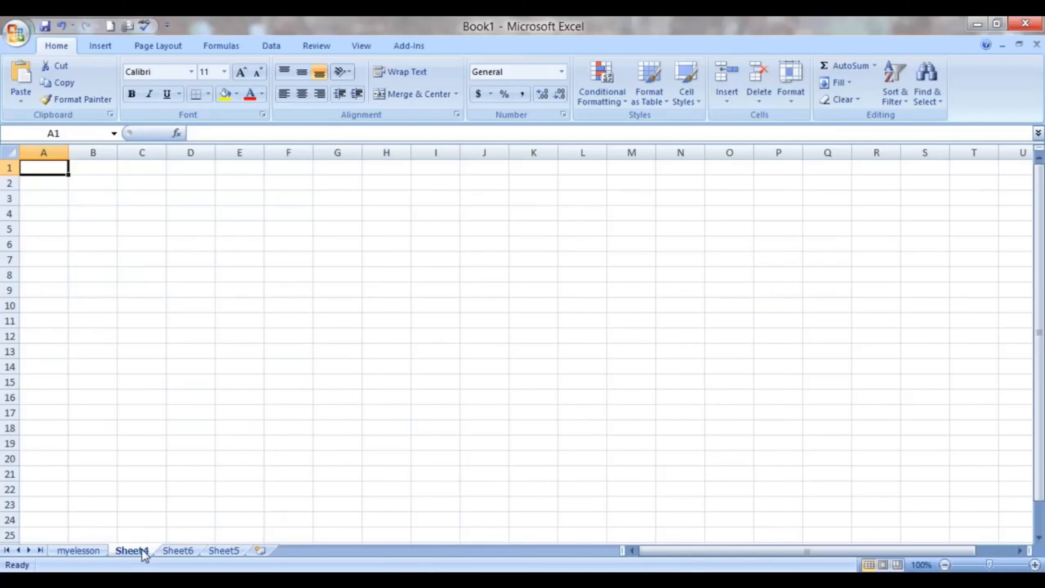
- Hide Sheet6 using the Hide Sheet command
left_click(178, 550)
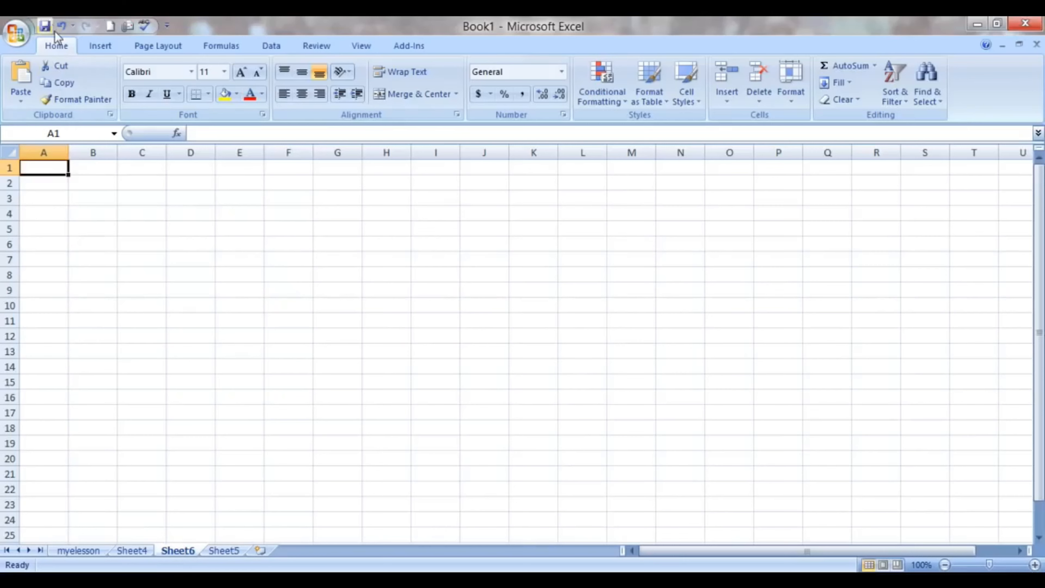
left_click(793, 100)
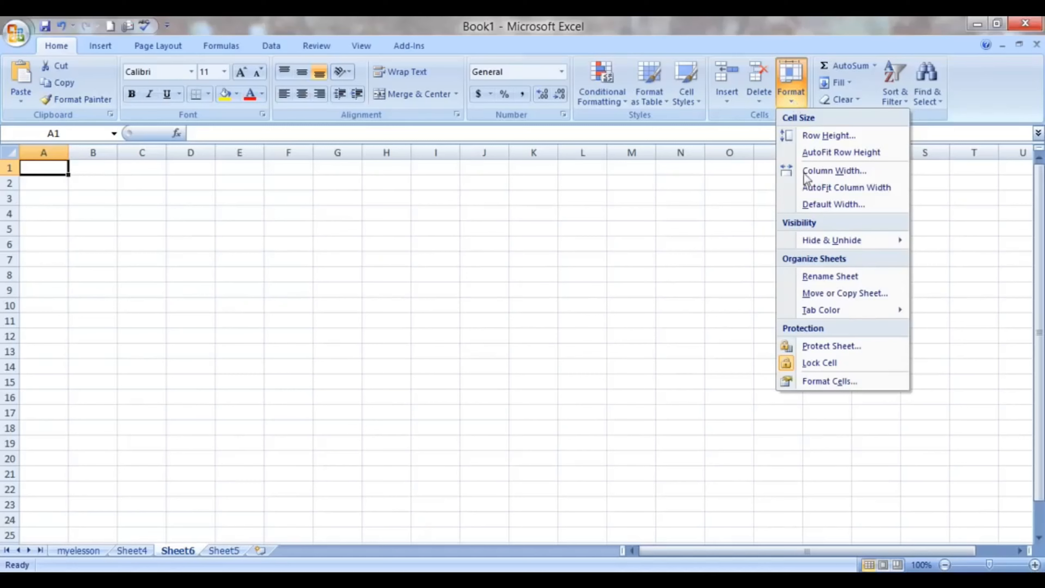
mouse_move(827, 245)
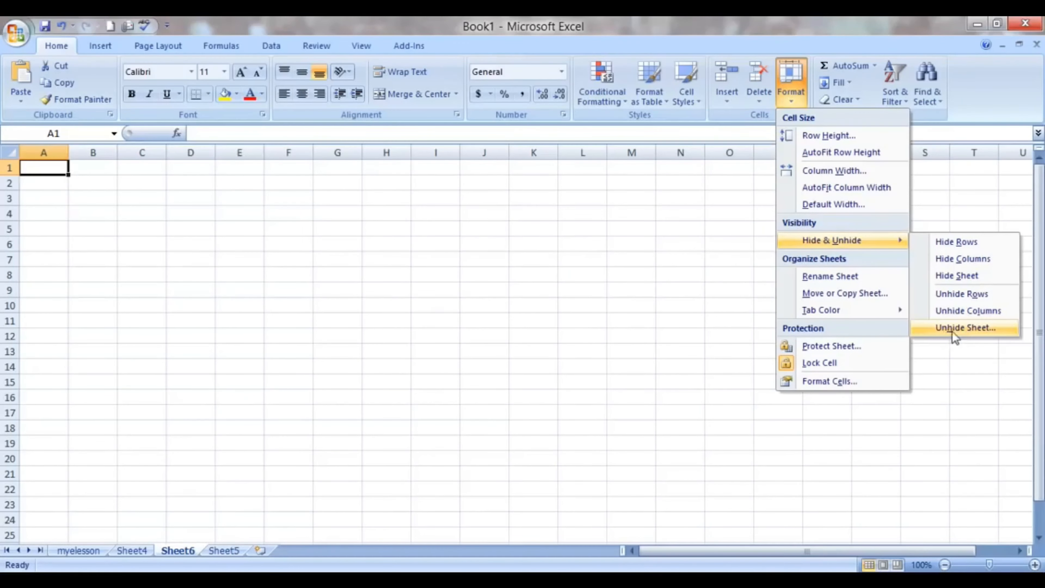
left_click(954, 276)
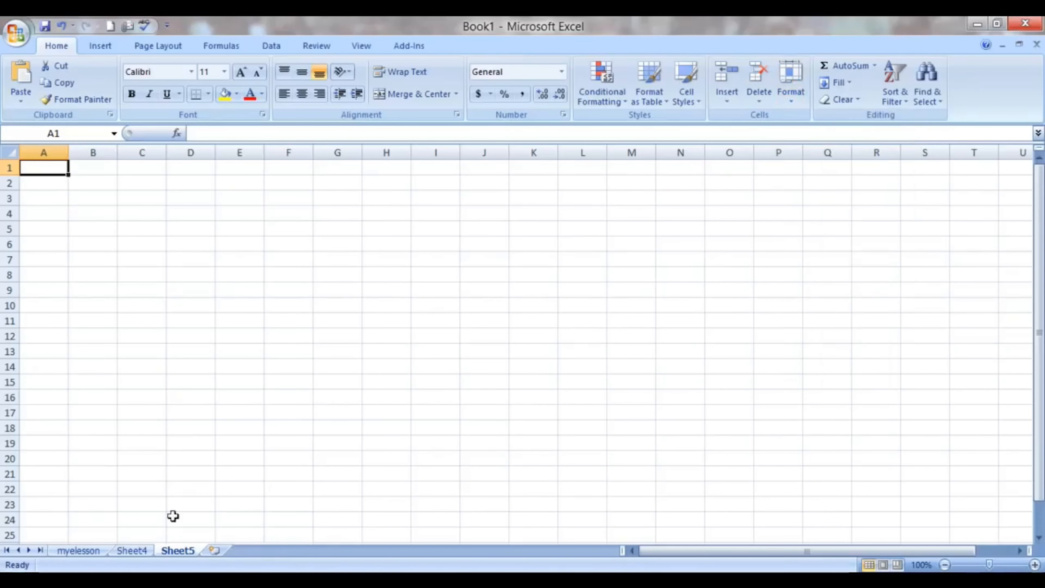
- Unhide the Excelmadeeasy sheet, choosing it from the list of hidden sheets
left_click(133, 551)
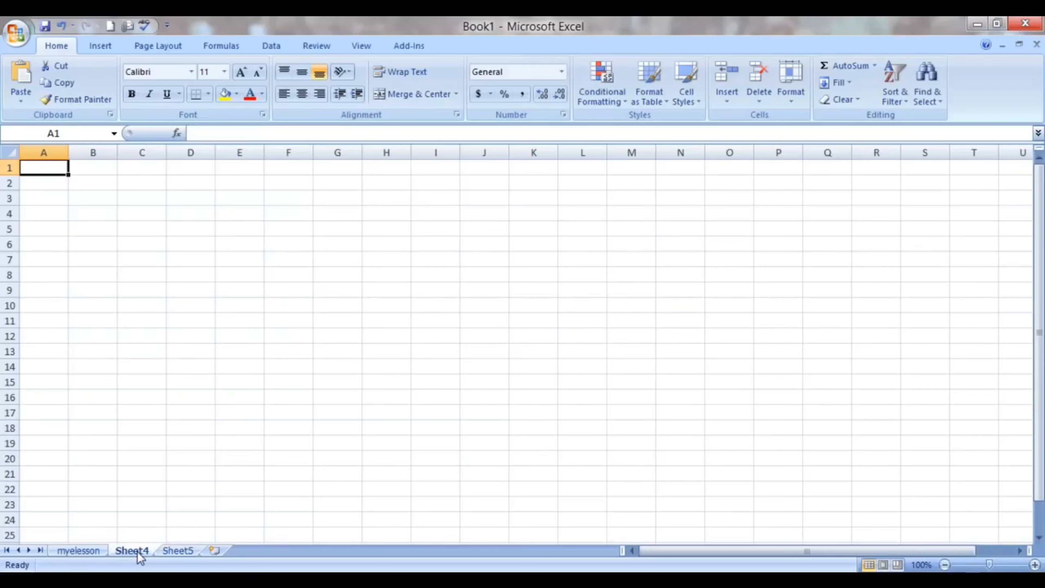
right_click(138, 553)
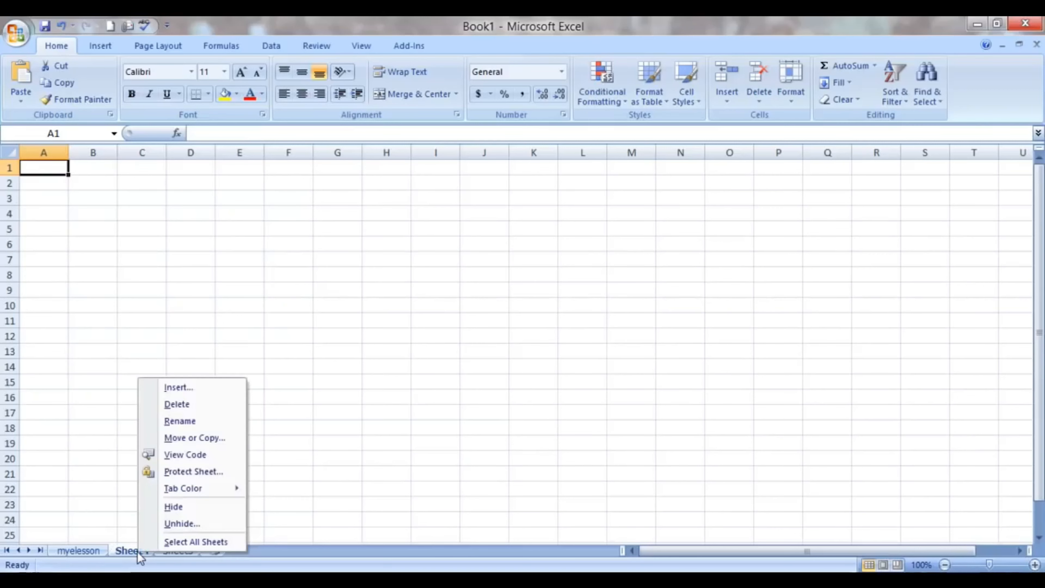
left_click(176, 527)
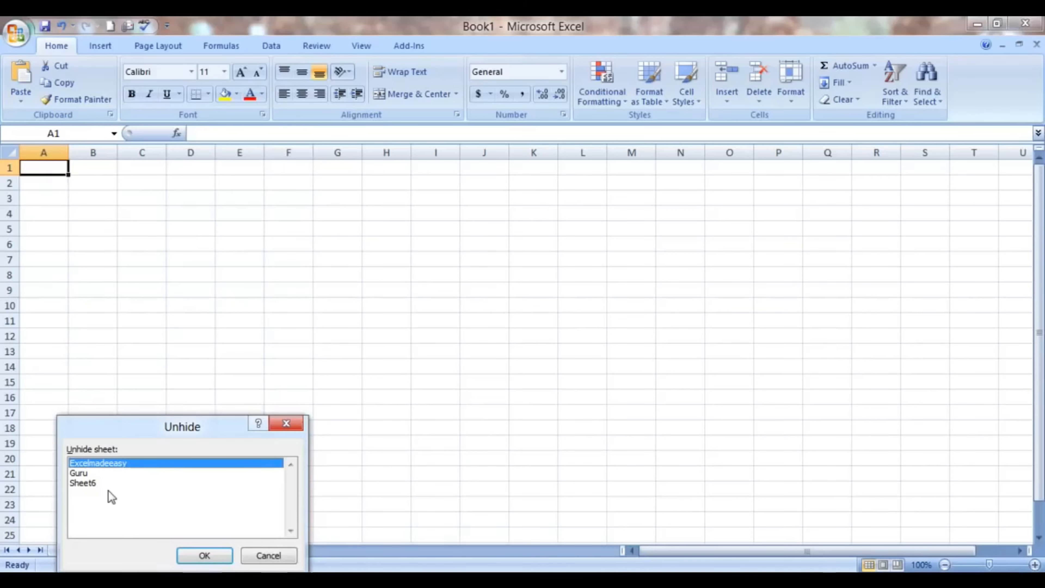
left_click(108, 489)
key("Up")
key("Up")
left_click(212, 554)
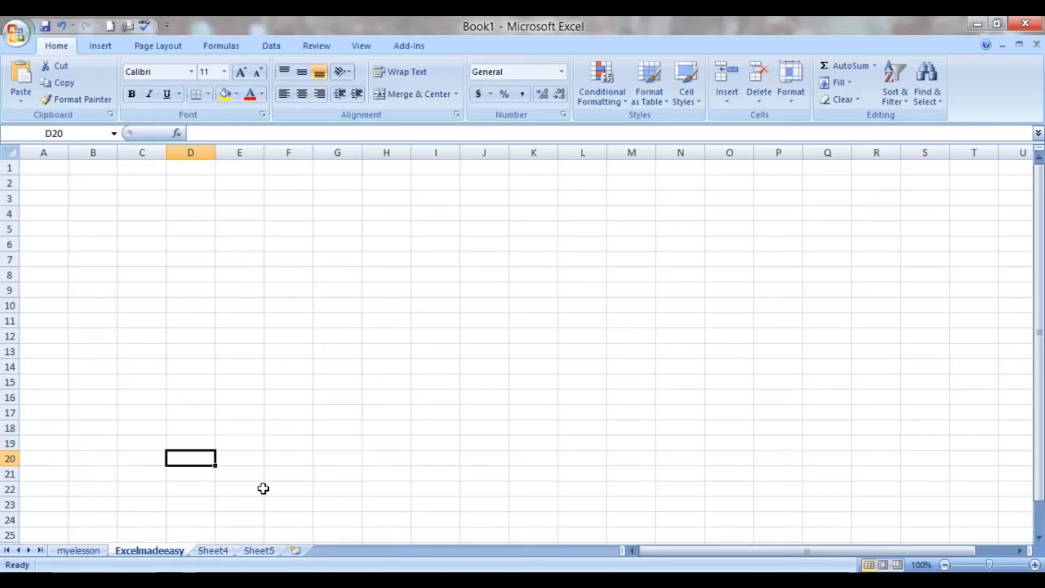
- Unhide the Guru sheet using the Unhide Sheet command, and select cell F15 on it
left_click(791, 98)
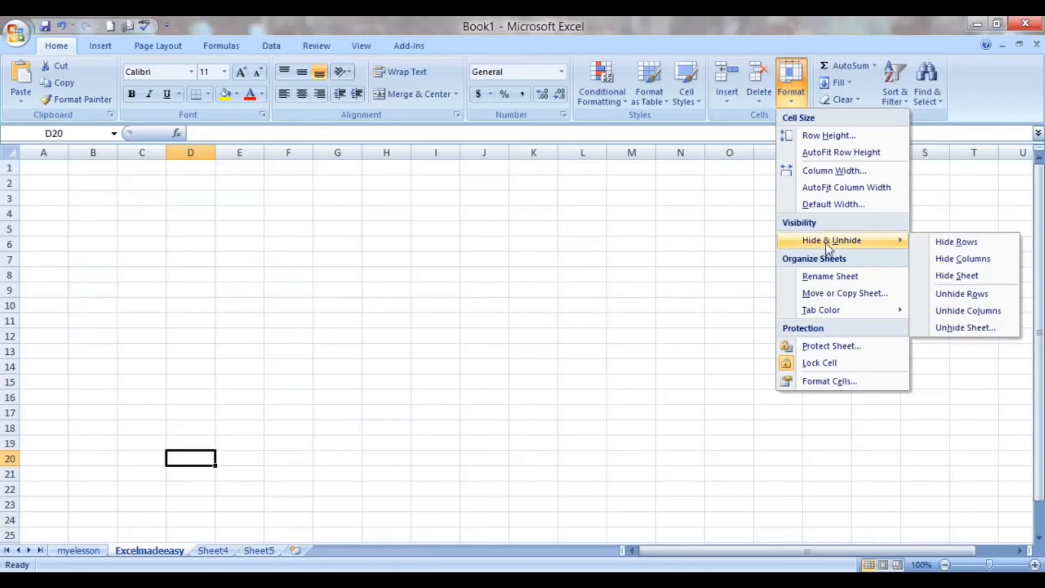
left_click(962, 330)
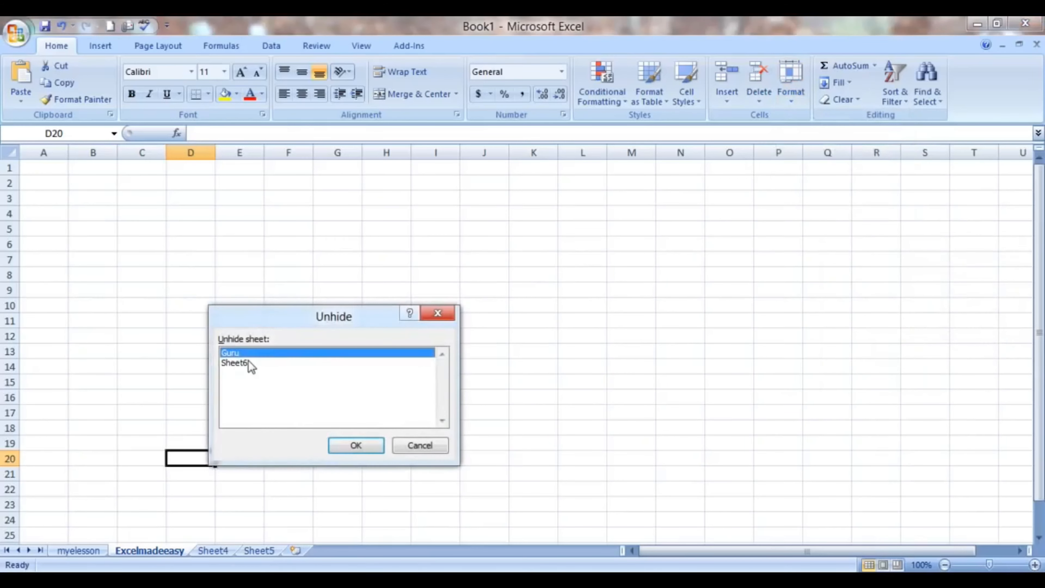
left_click(357, 446)
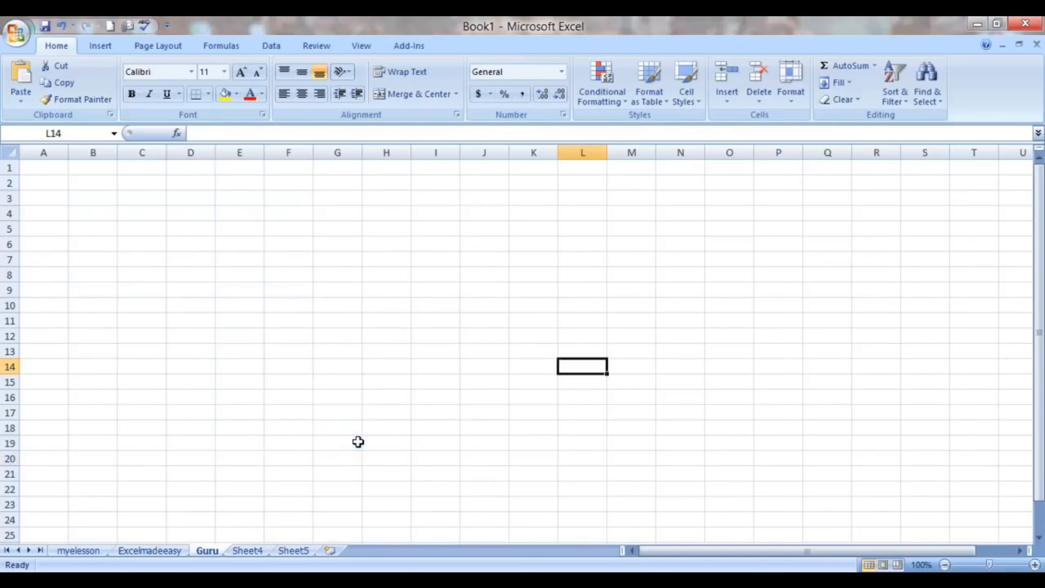
left_click(293, 380)
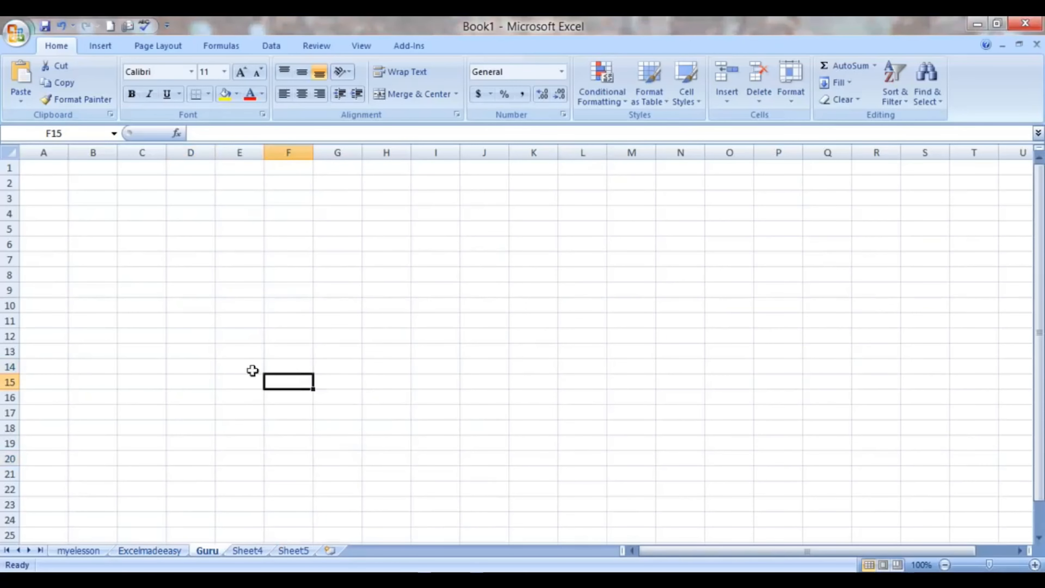
- Return to the topic list on the myelesson sheet and select the move/copy topic in cell C8
left_click(73, 552)
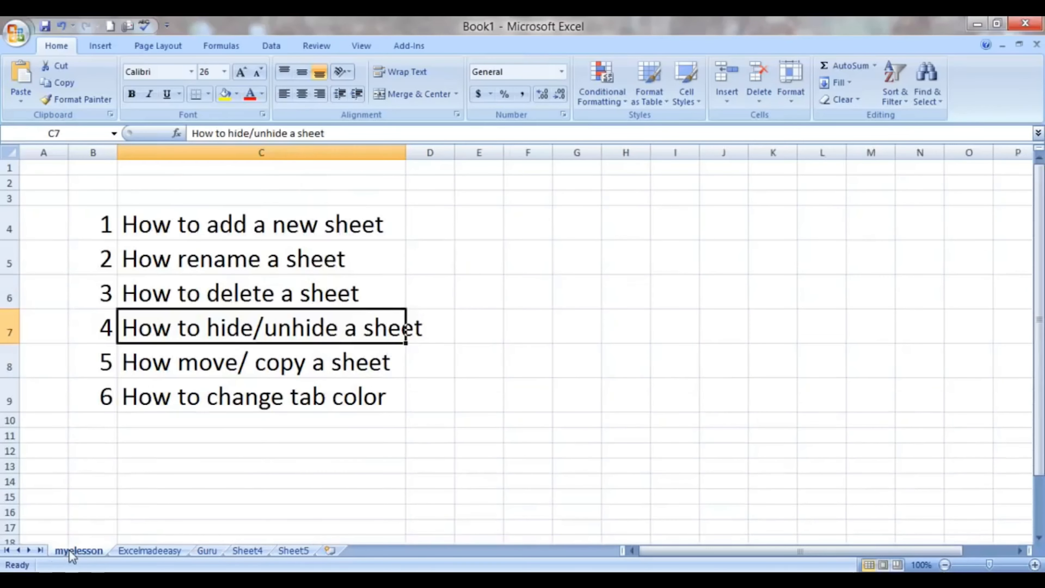
left_click(202, 353)
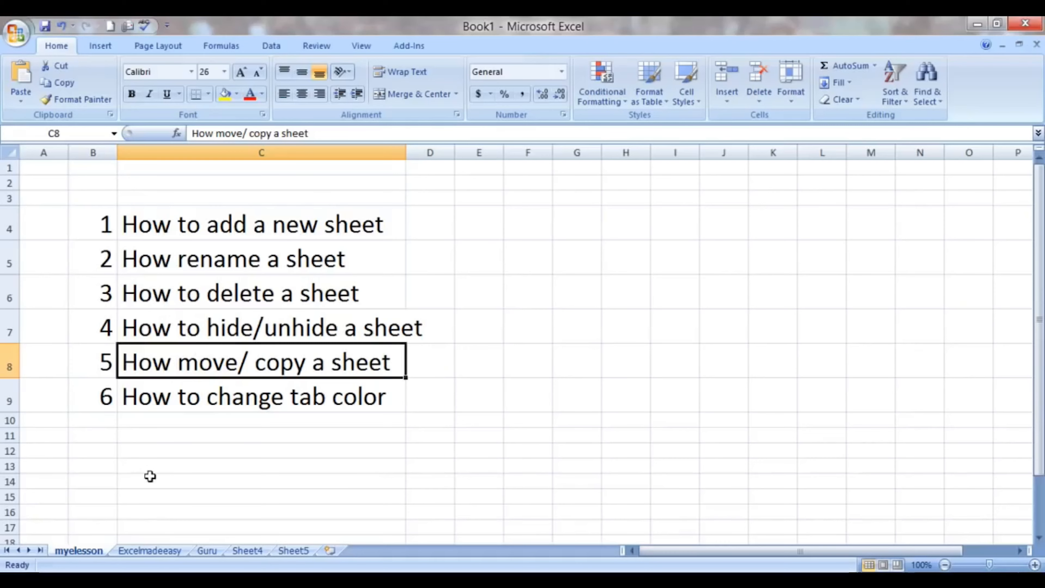
- Move the Guru sheet to the end of the workbook, and place the Excelmadeeasy sheet after it
left_click(202, 551)
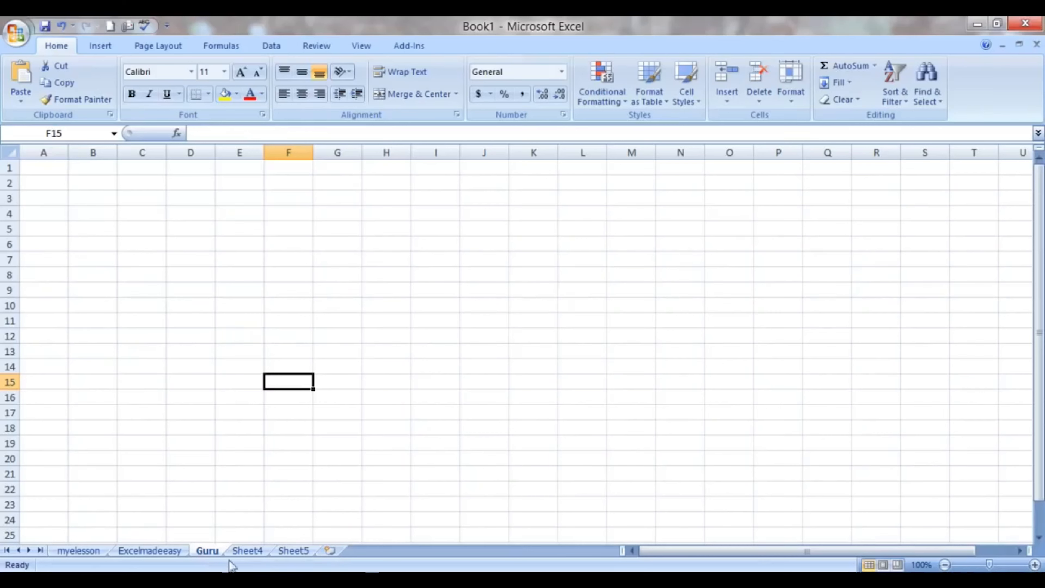
double_click(202, 551)
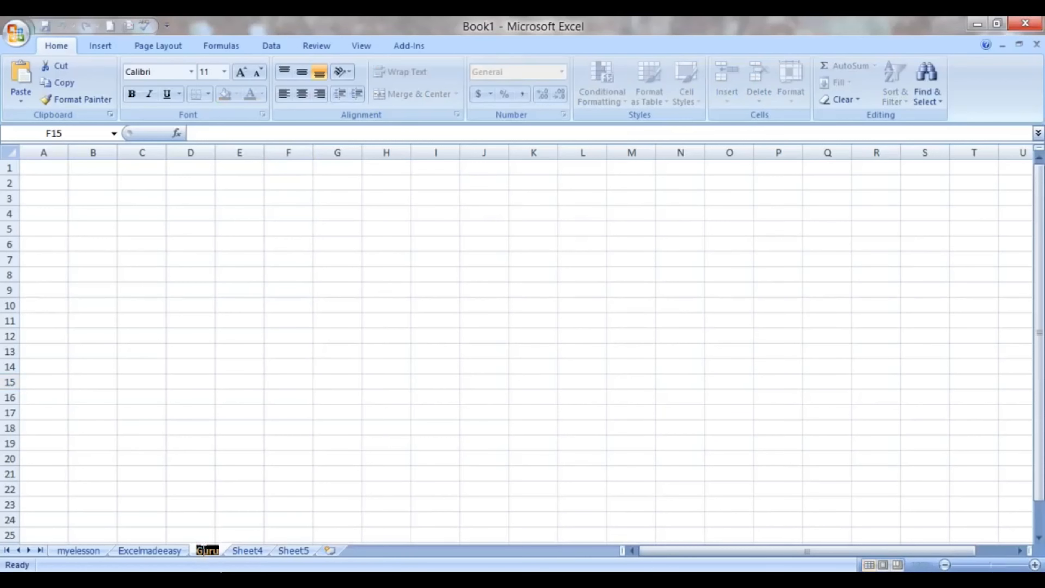
left_click(201, 505)
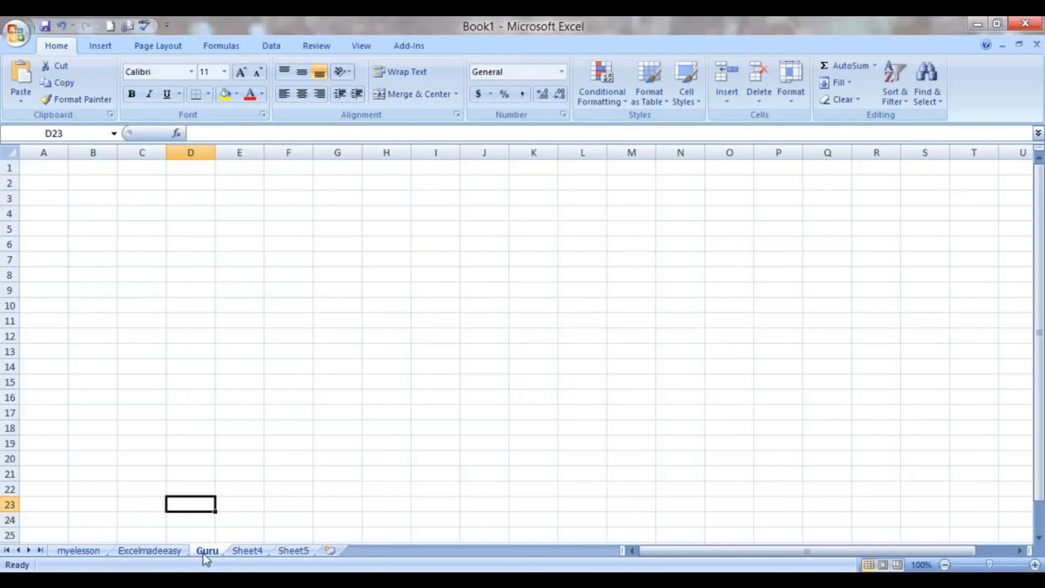
left_click_drag(206, 551, 331, 549)
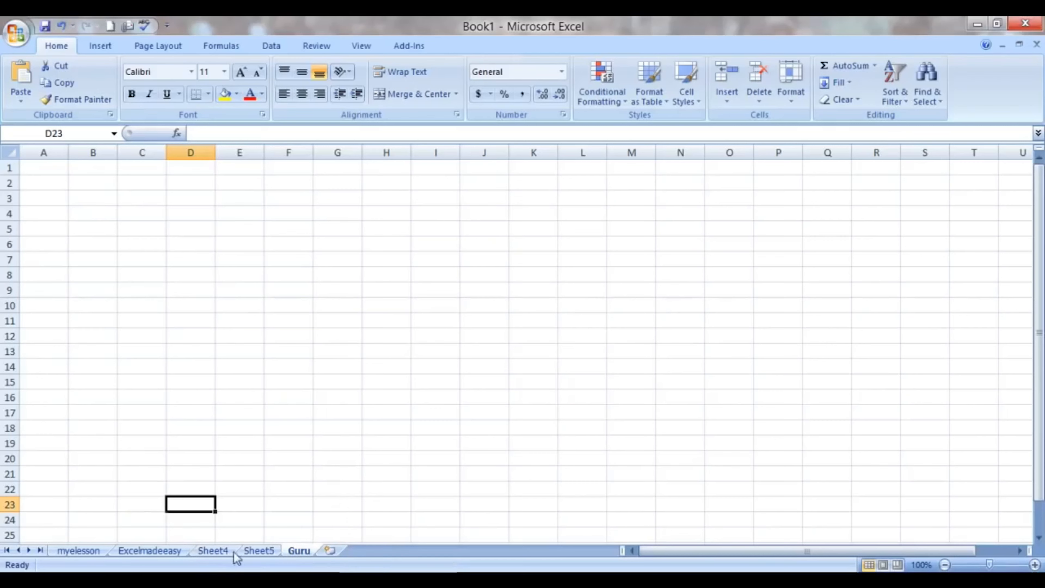
mouse_move(164, 551)
left_mouse_down()
mouse_move(293, 479)
mouse_move(328, 553)
left_mouse_up()
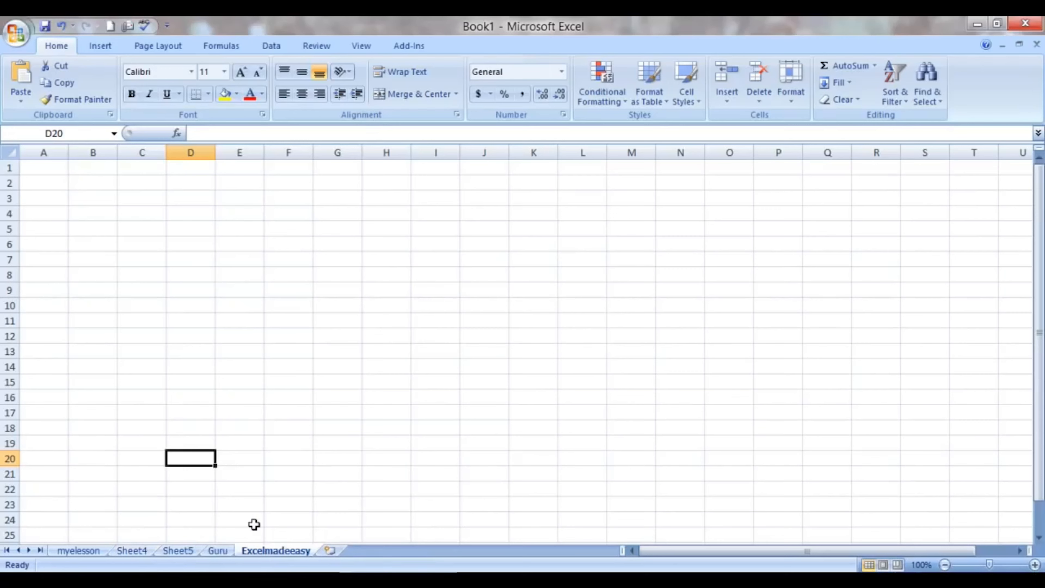
- Move the Excelmadeeasy sheet before Sheet4 within Book1 using the Move or Copy command
right_click(260, 552)
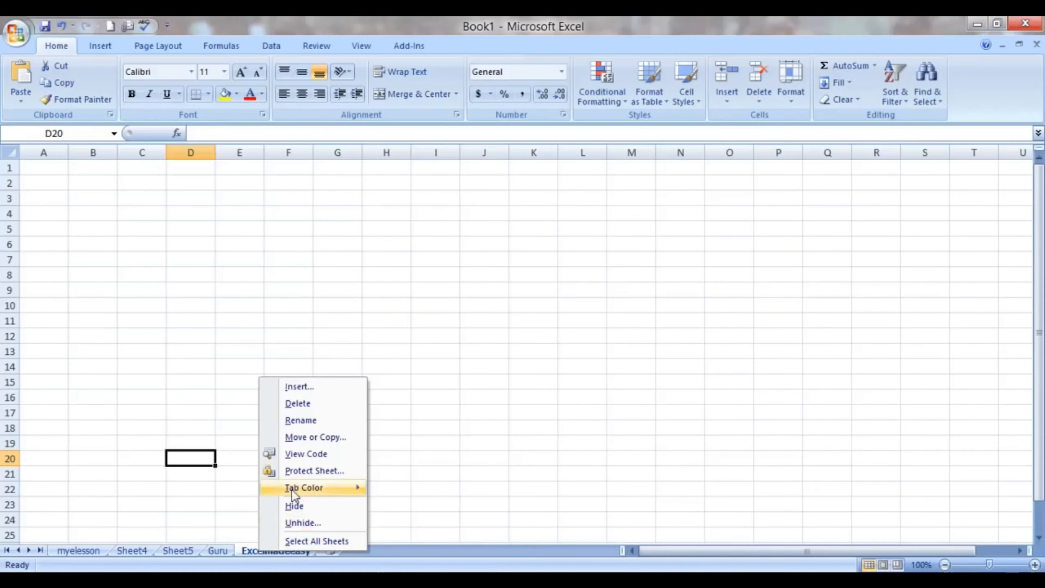
left_click(302, 437)
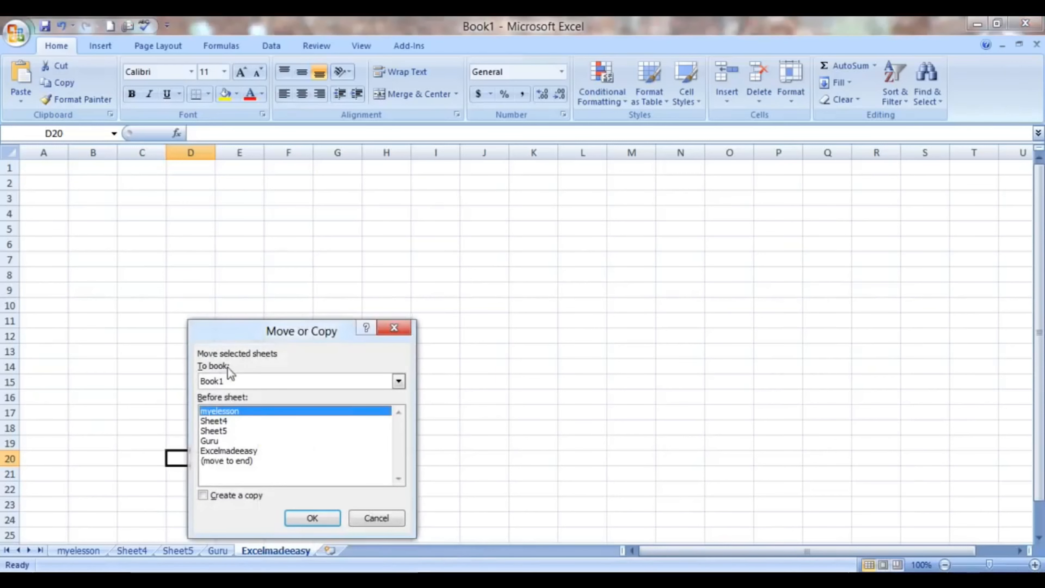
left_click(399, 382)
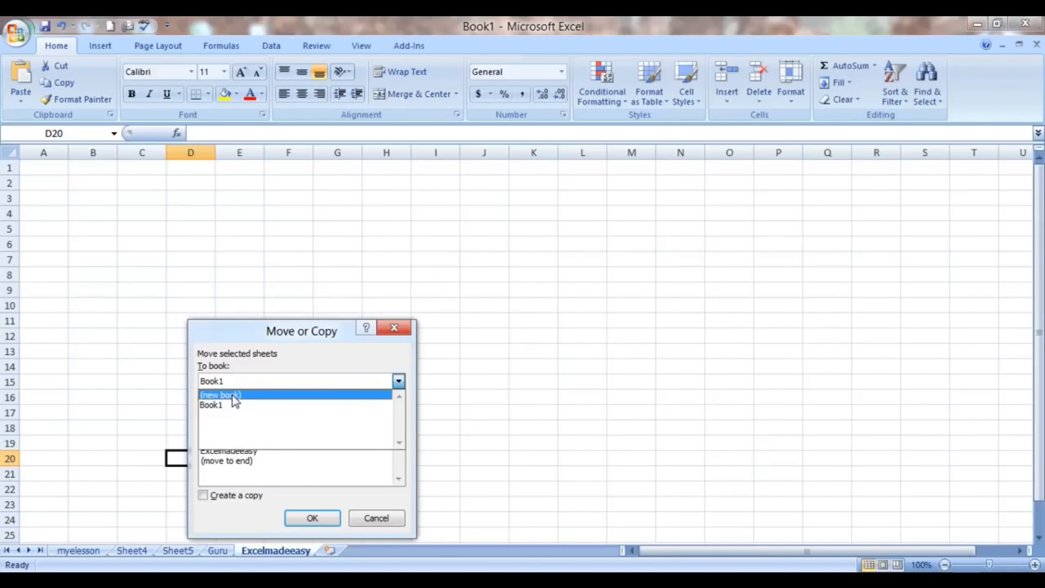
left_click(224, 404)
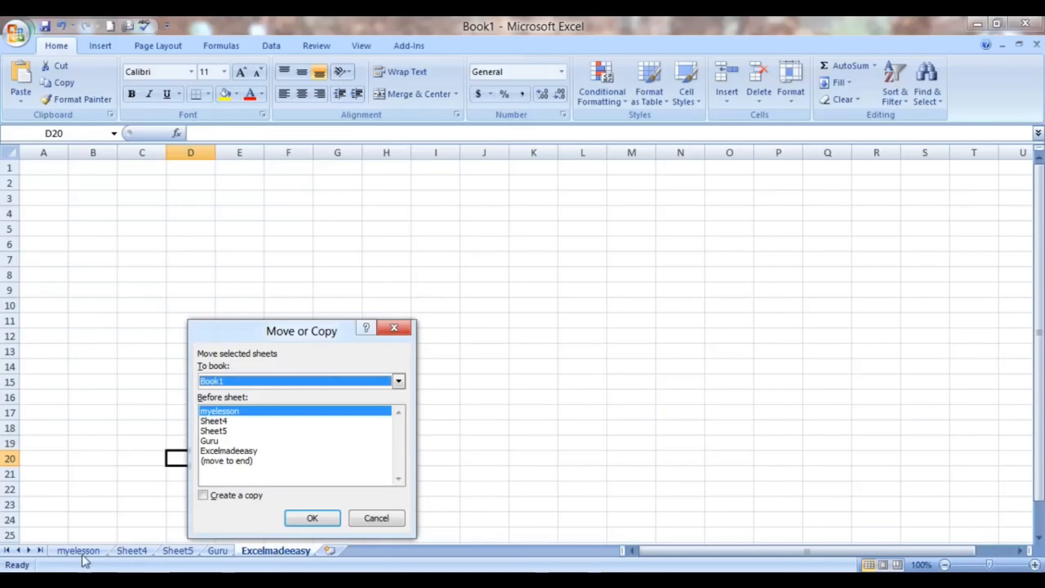
left_click(222, 422)
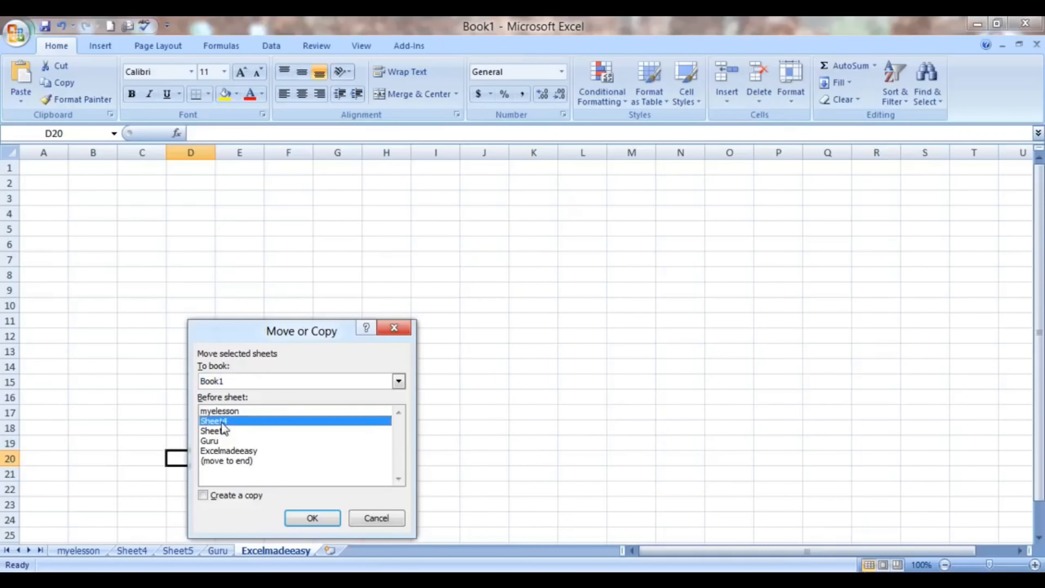
left_click(306, 519)
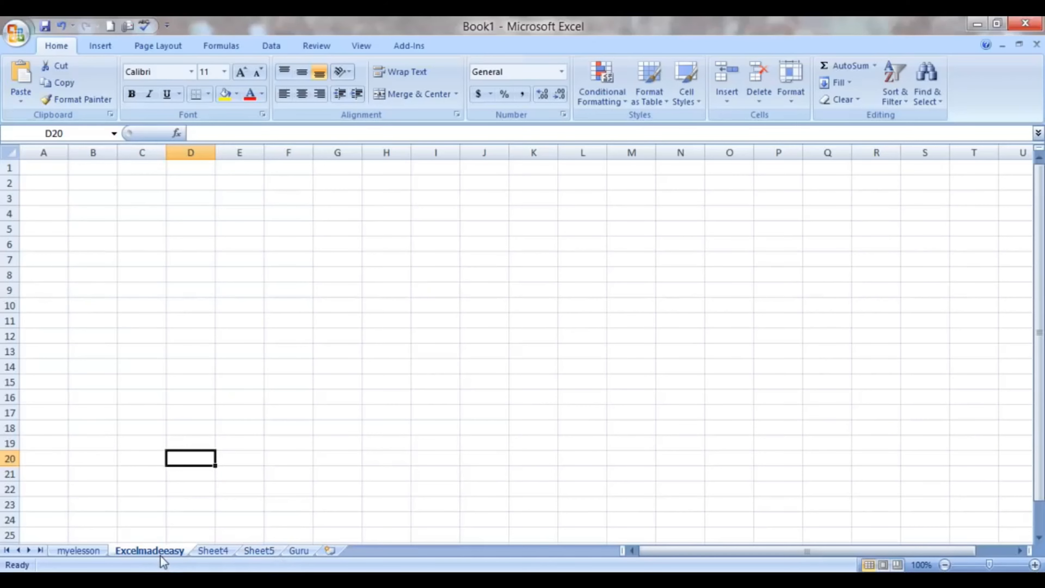
- Create a copy of the myelesson sheet at the end of Book1, and view the original and the copy
left_click(86, 550)
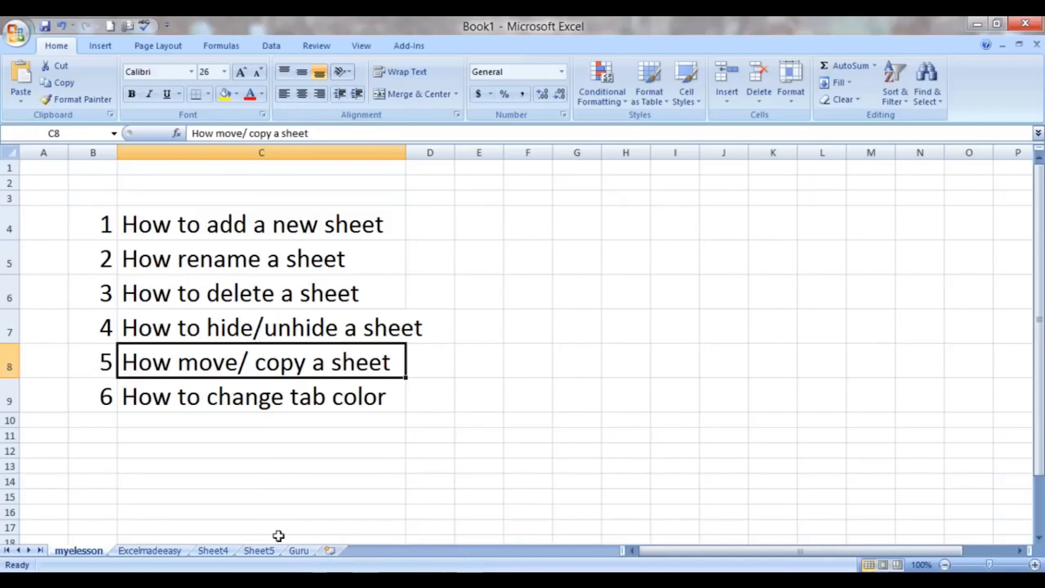
right_click(78, 550)
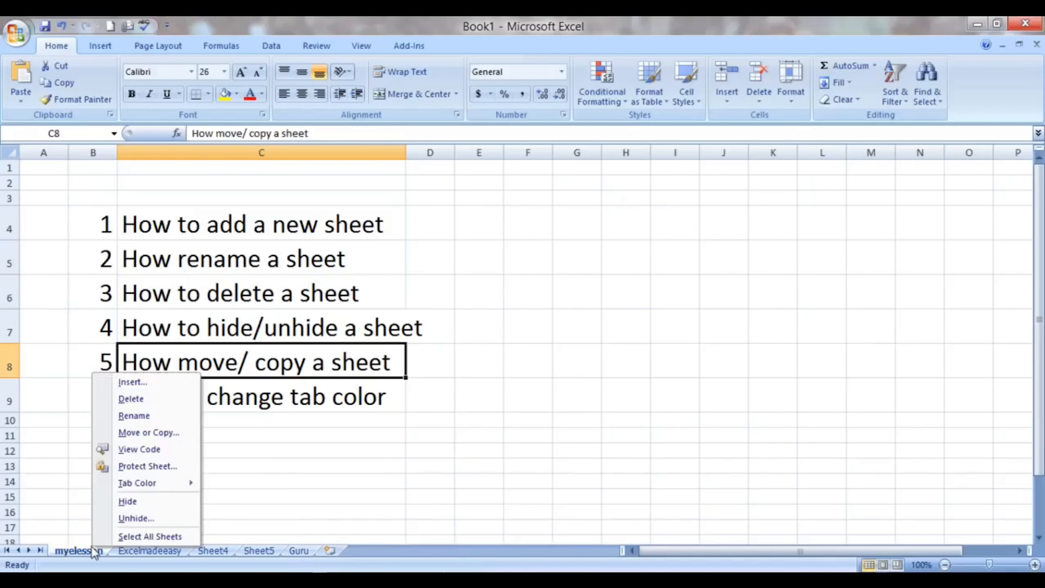
left_click(129, 433)
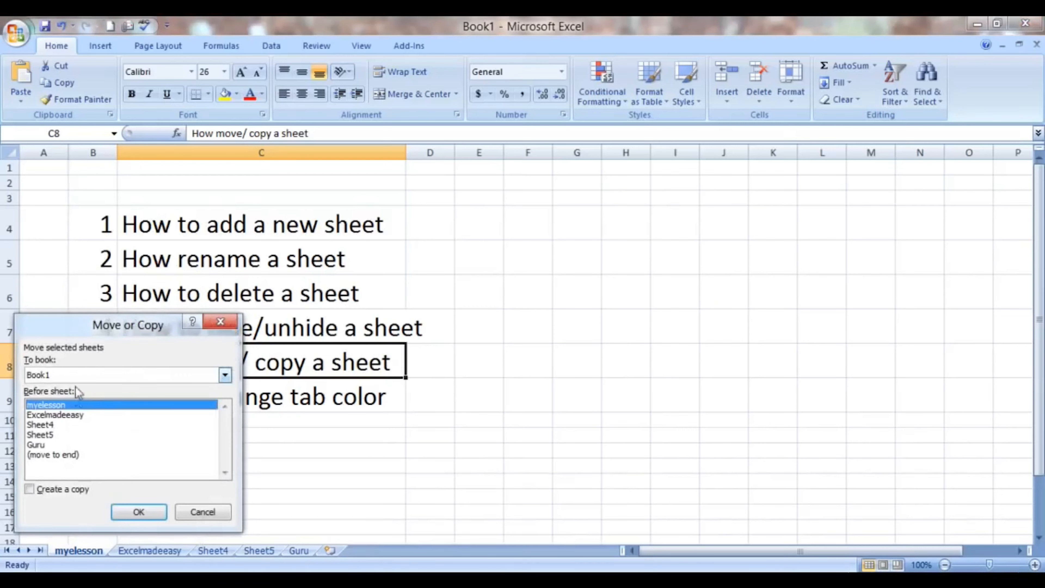
left_click(60, 455)
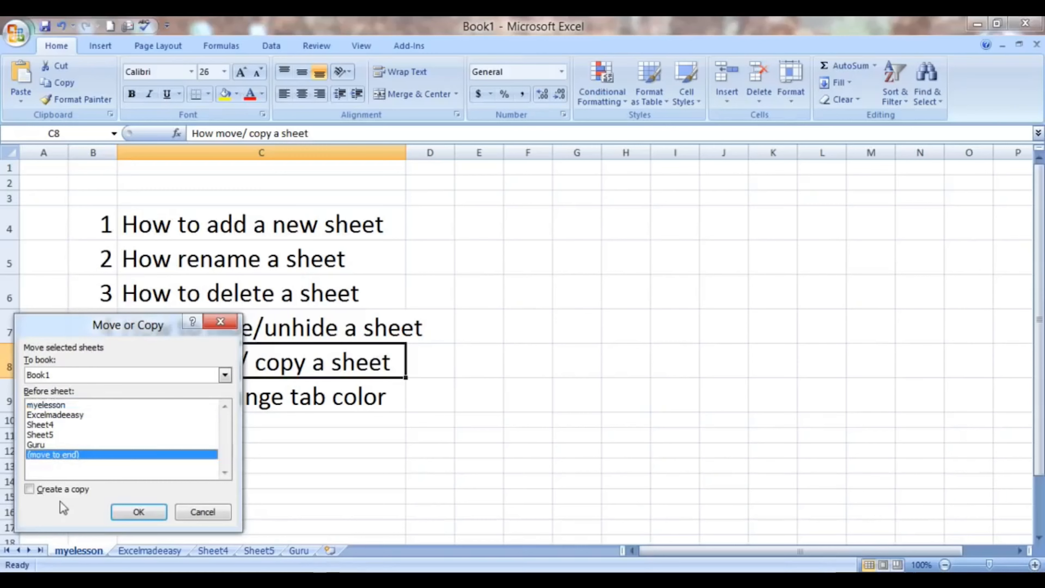
left_click(31, 489)
left_click(127, 510)
left_click(78, 551)
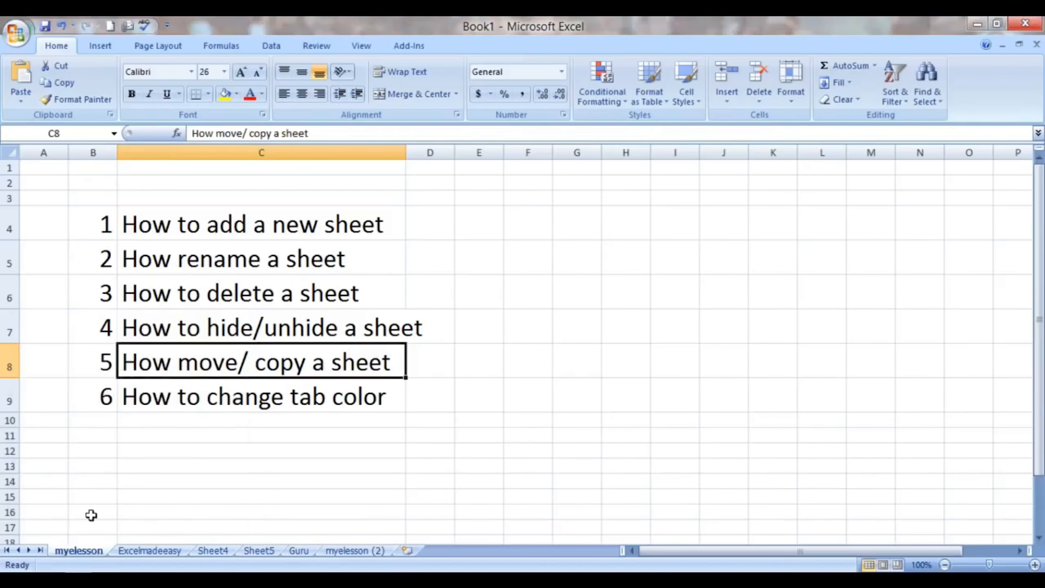
left_click(333, 553)
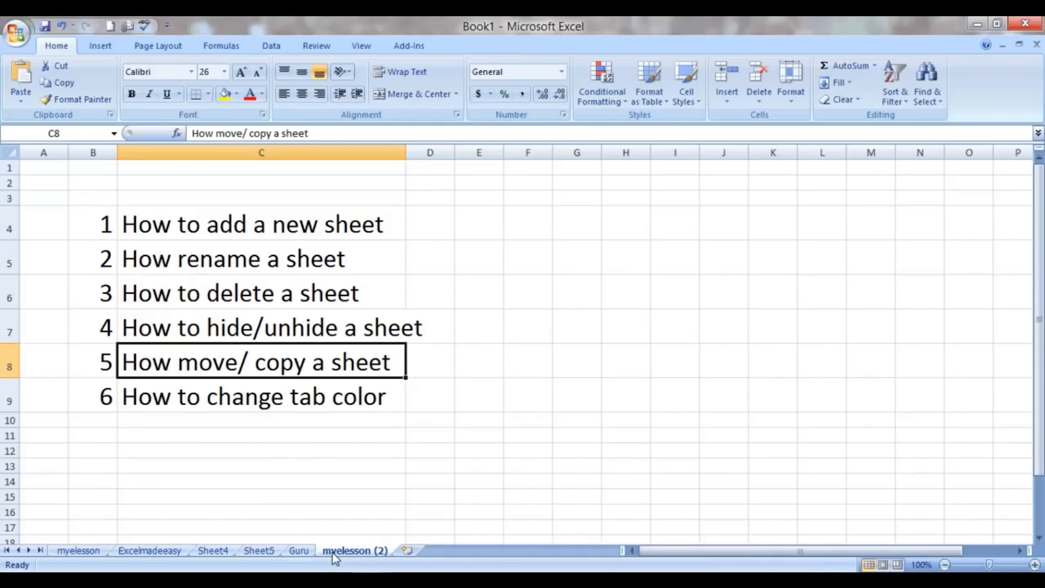
left_click(793, 89)
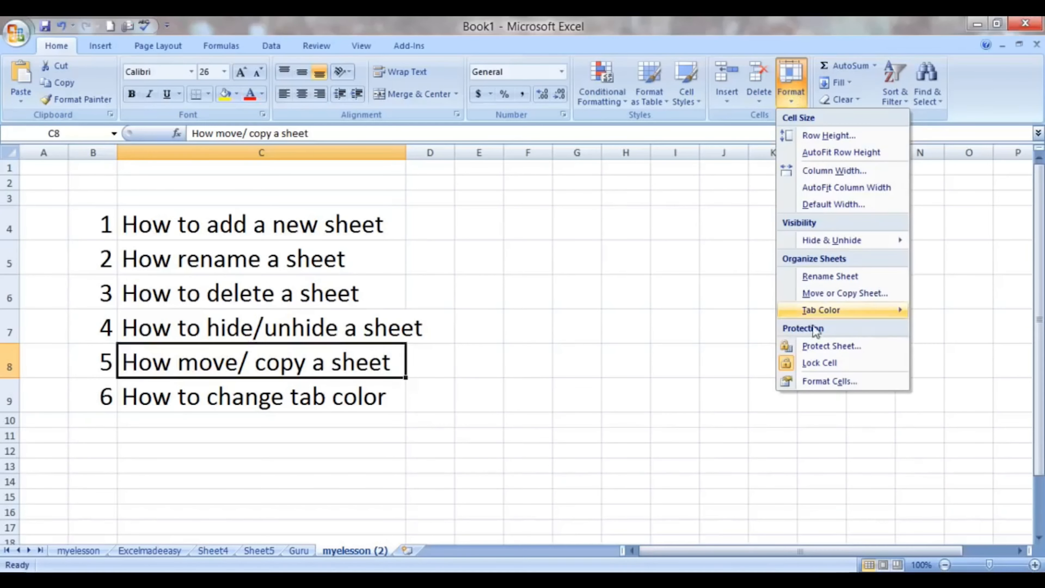
mouse_move(819, 309)
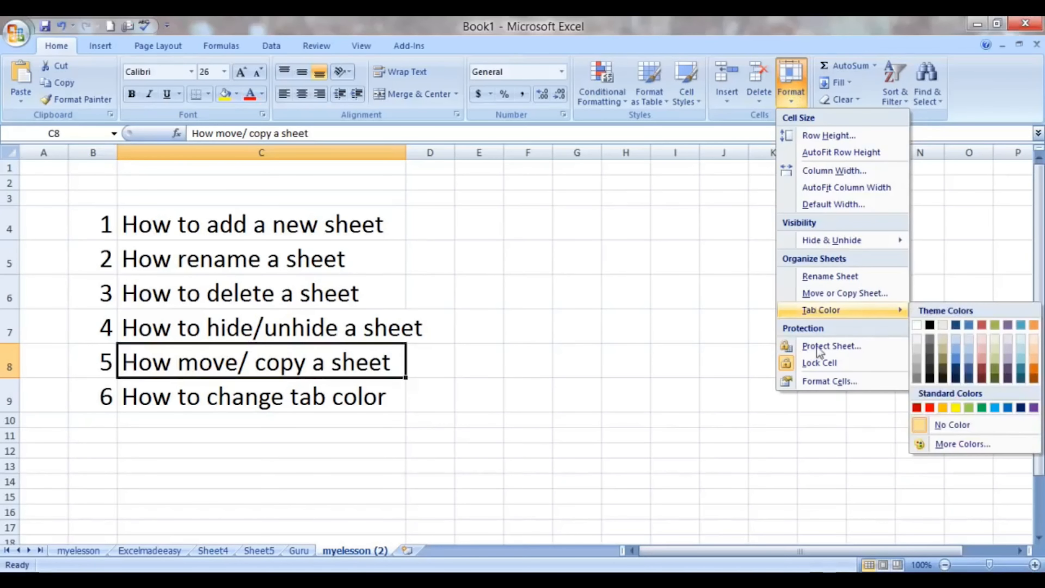
left_click(838, 293)
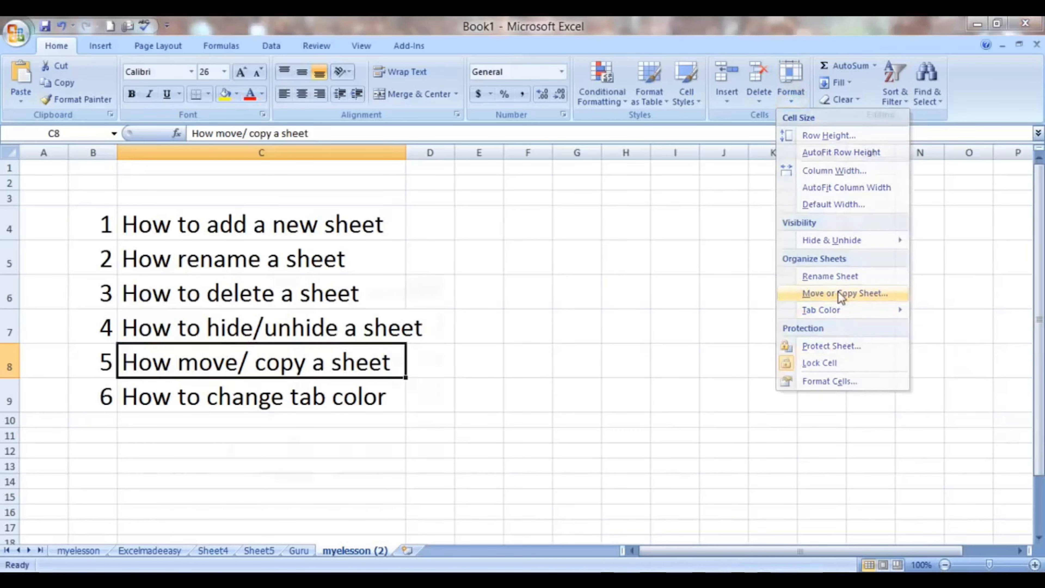
left_click(426, 283)
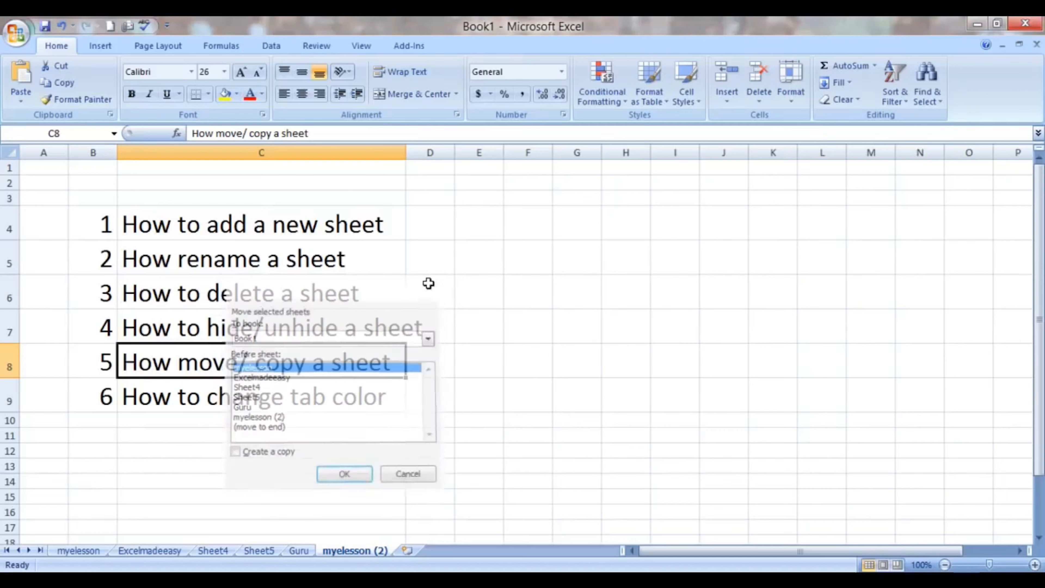
- Select the tab color topic in cell C9, set the Sheet5 tab color to standard red, and switch to Sheet4
left_click(227, 393)
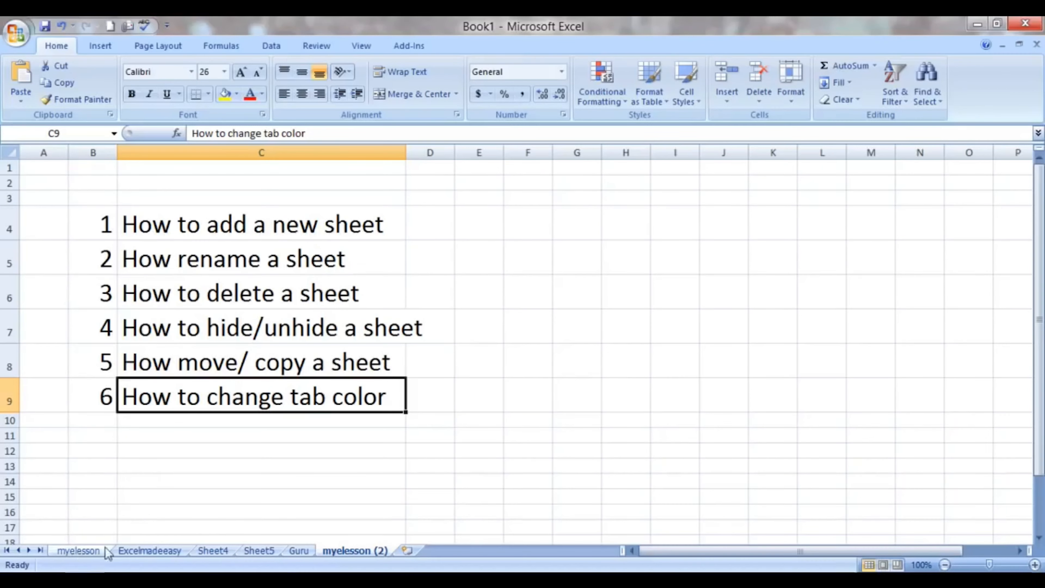
right_click(261, 551)
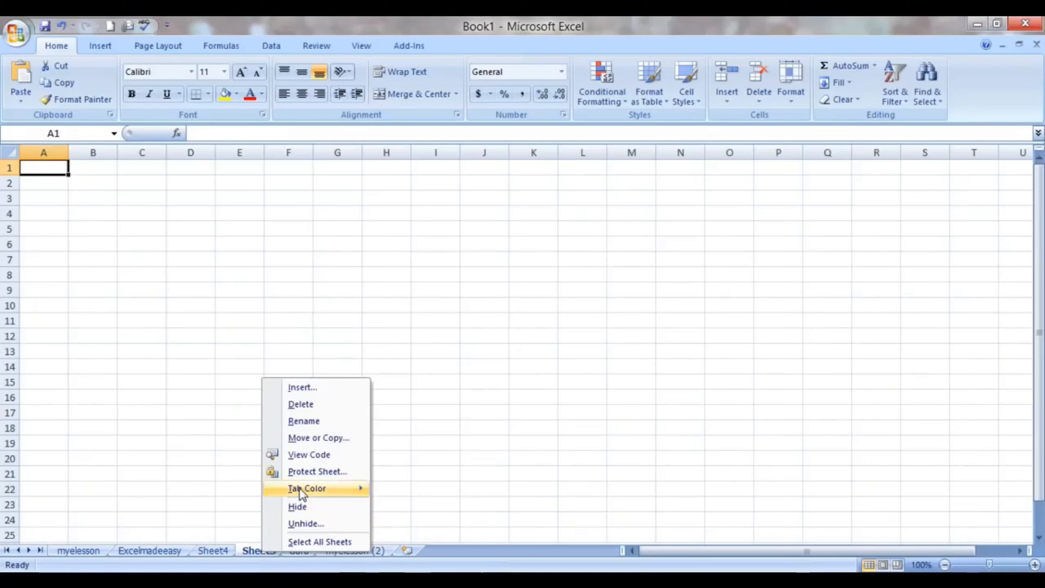
mouse_move(299, 492)
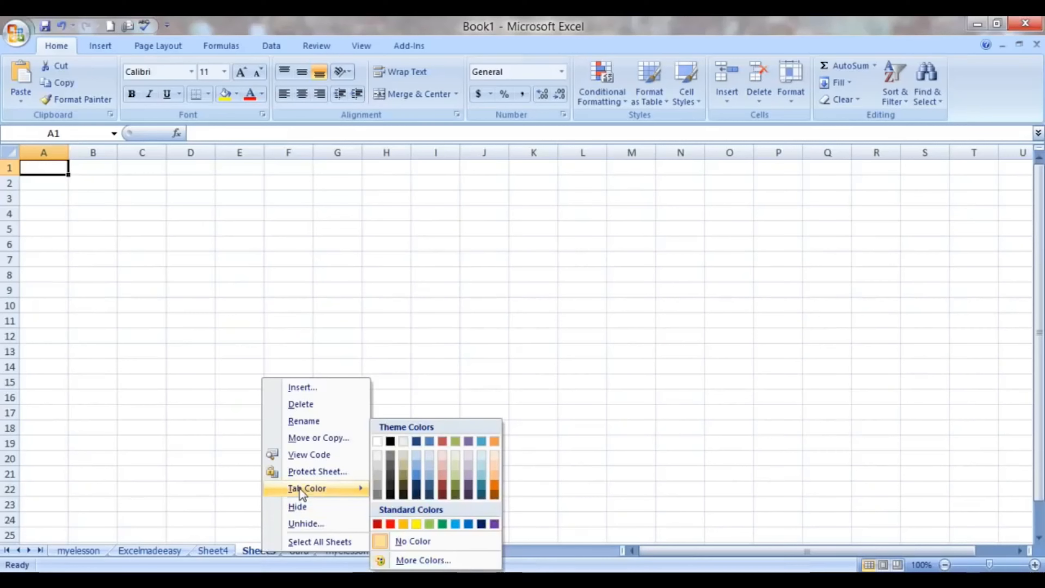
left_click(390, 524)
left_click(284, 502)
left_click(220, 551)
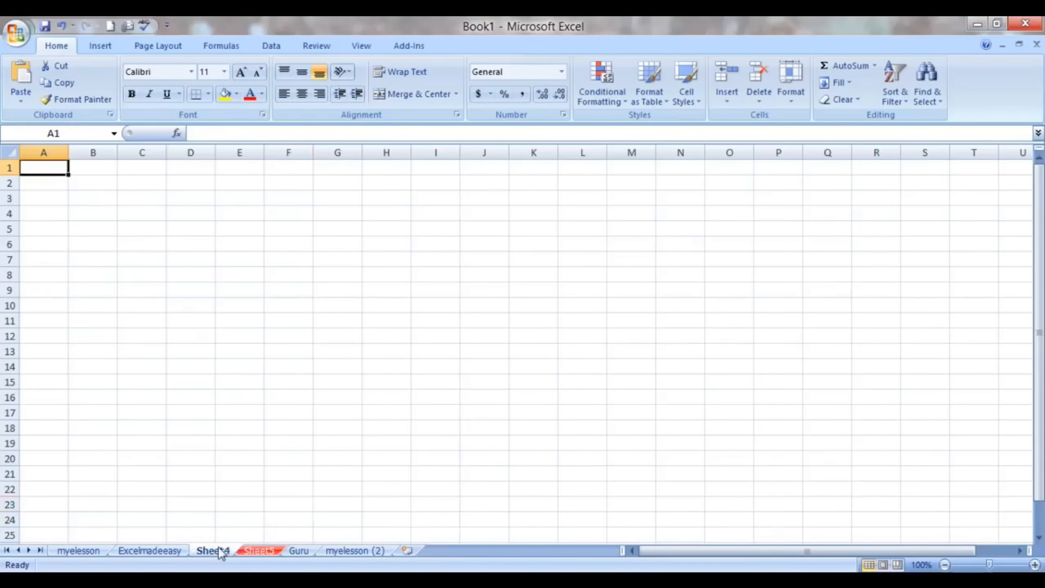
- Set the Guru sheet's tab color to standard green, and return to the myelesson sheet
left_click(305, 552)
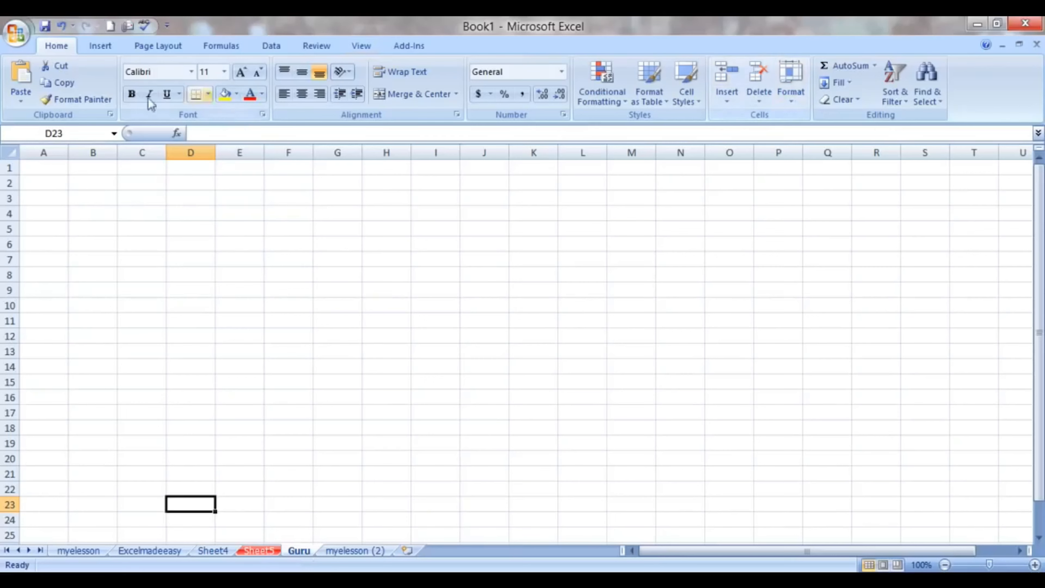
left_click(799, 101)
mouse_move(816, 313)
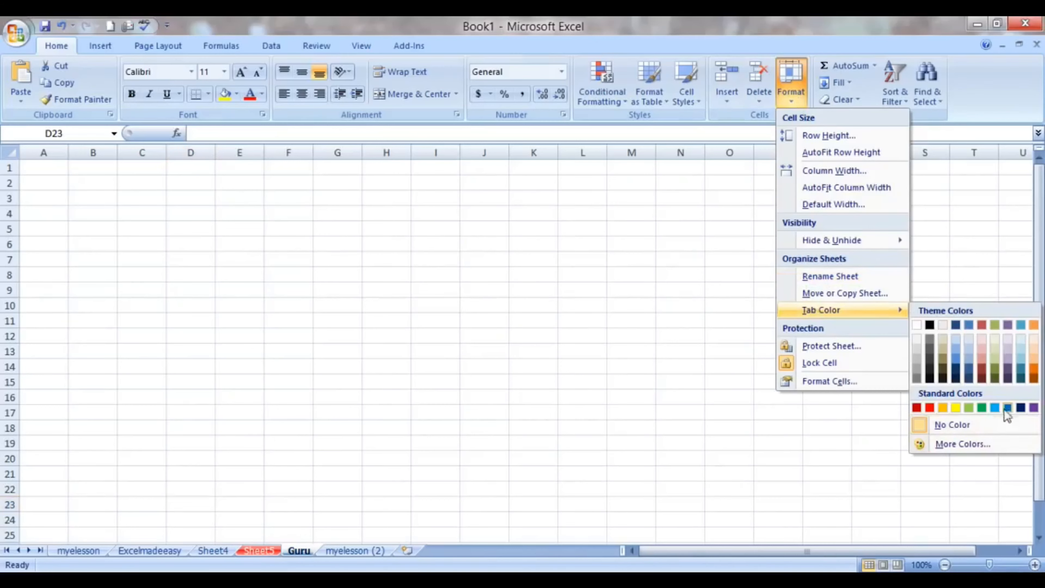
left_click(982, 409)
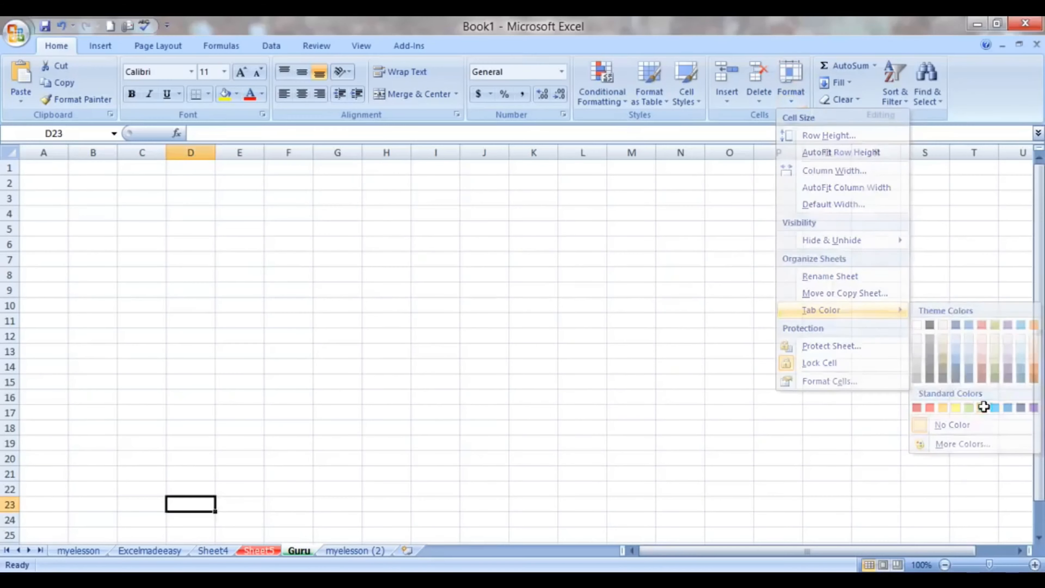
left_click(541, 445)
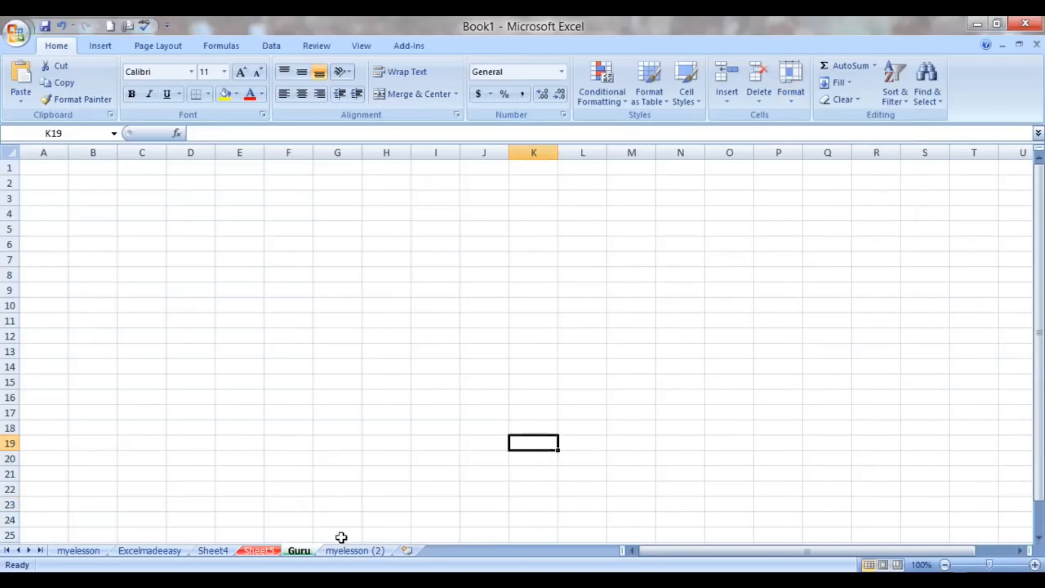
left_click(350, 550)
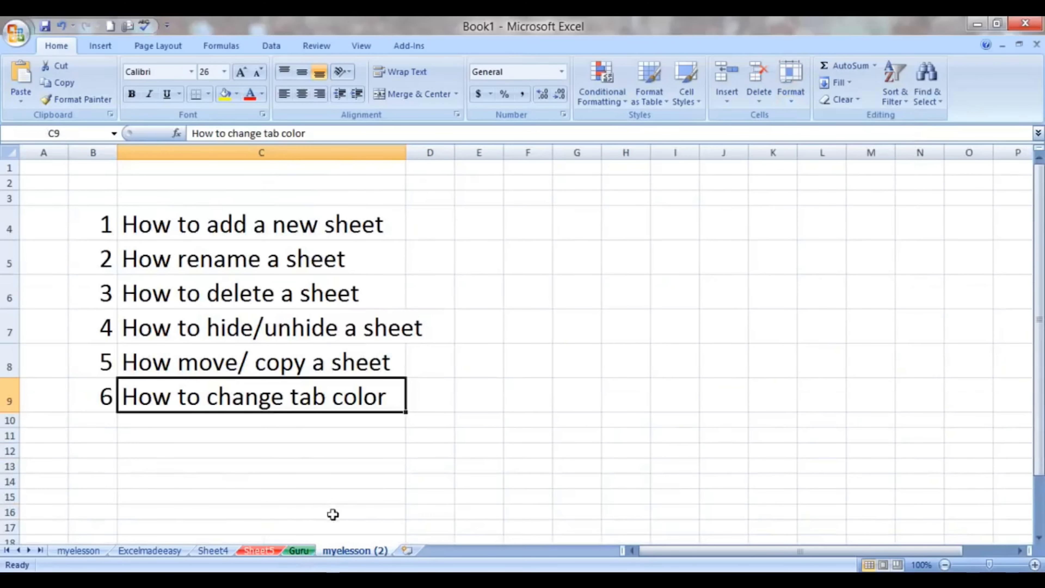
left_click(81, 550)
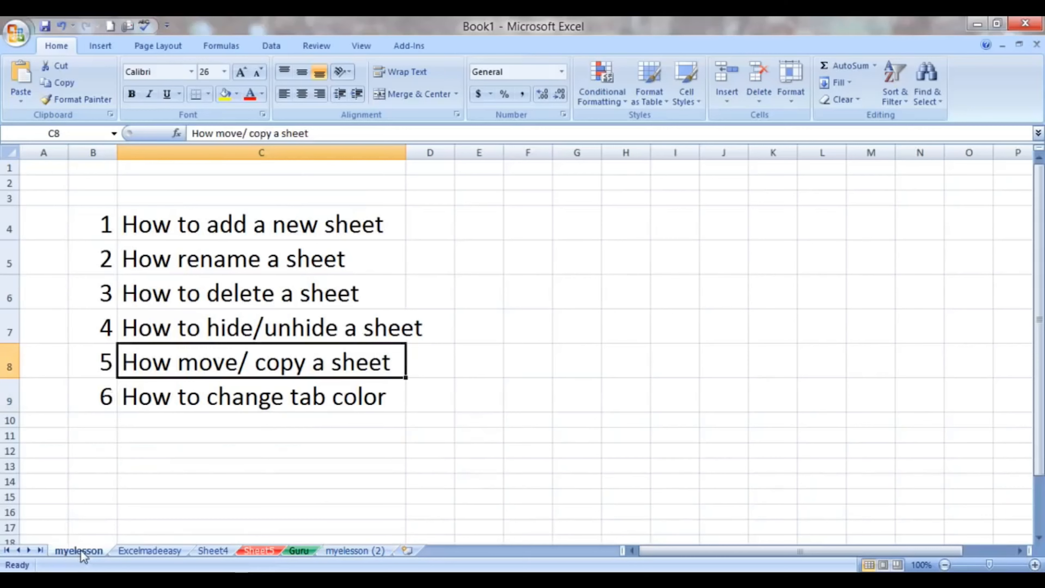